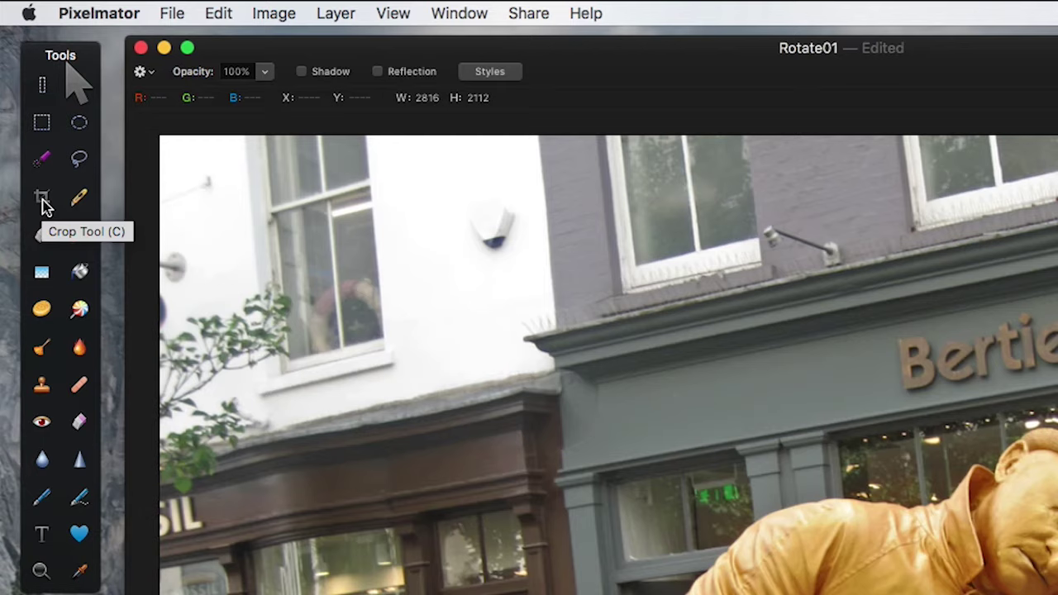
Draw a crop area covering the entire Rotate01 photo with the Crop tool.
{"action": "left_click", "coordinate": [43, 204]}
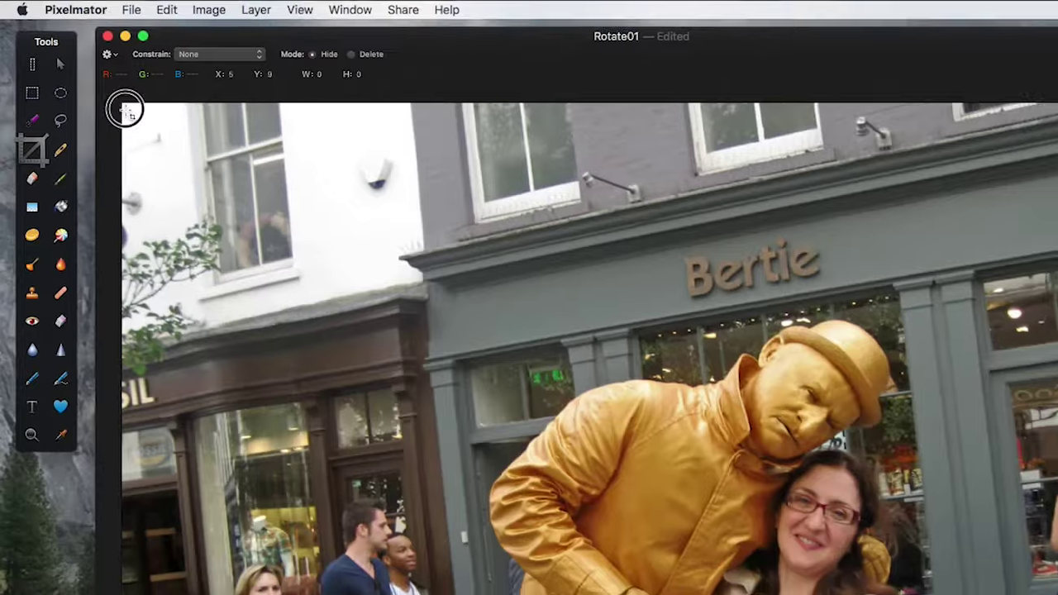
{"action": "left_click_drag", "start_coordinate": [151, 131], "coordinate": [731, 593]}
{"action": "left_click_drag", "start_coordinate": [471, 380], "coordinate": [940, 594]}
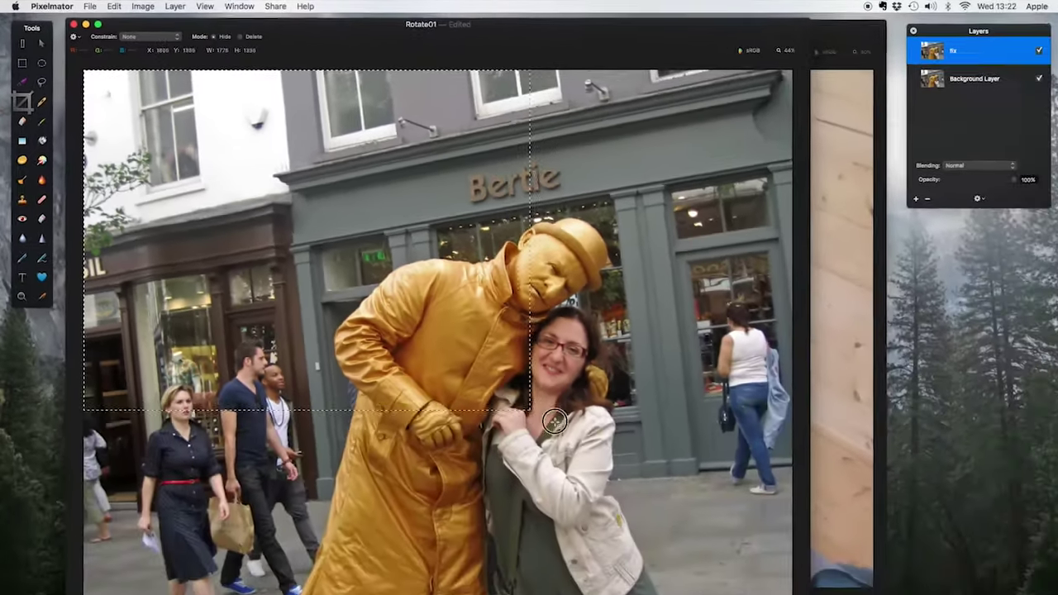
{"action": "left_click_drag", "start_coordinate": [750, 560], "coordinate": [760, 576]}
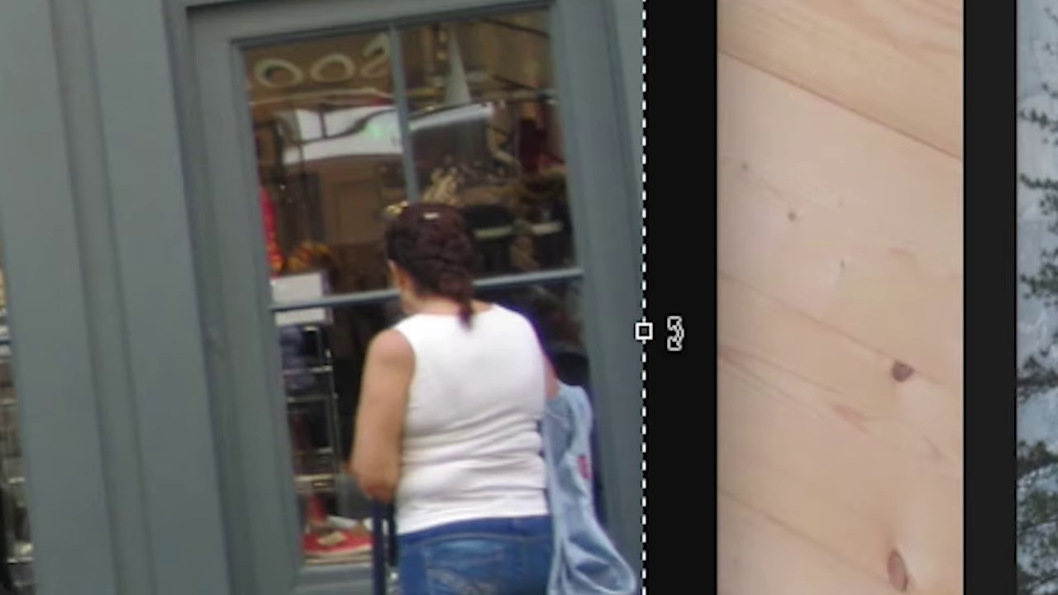
Rotate the photo clockwise within the crop frame until the Bertie shopfront stands straight.
{"action": "left_click", "coordinate": [675, 332]}
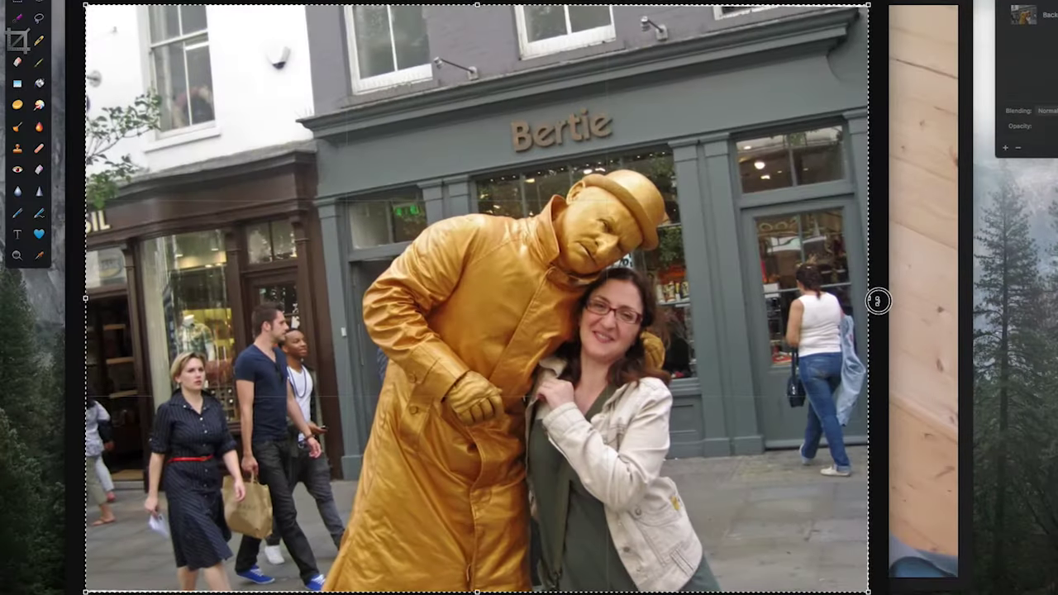
{"action": "left_click_drag", "start_coordinate": [877, 303], "coordinate": [880, 321]}
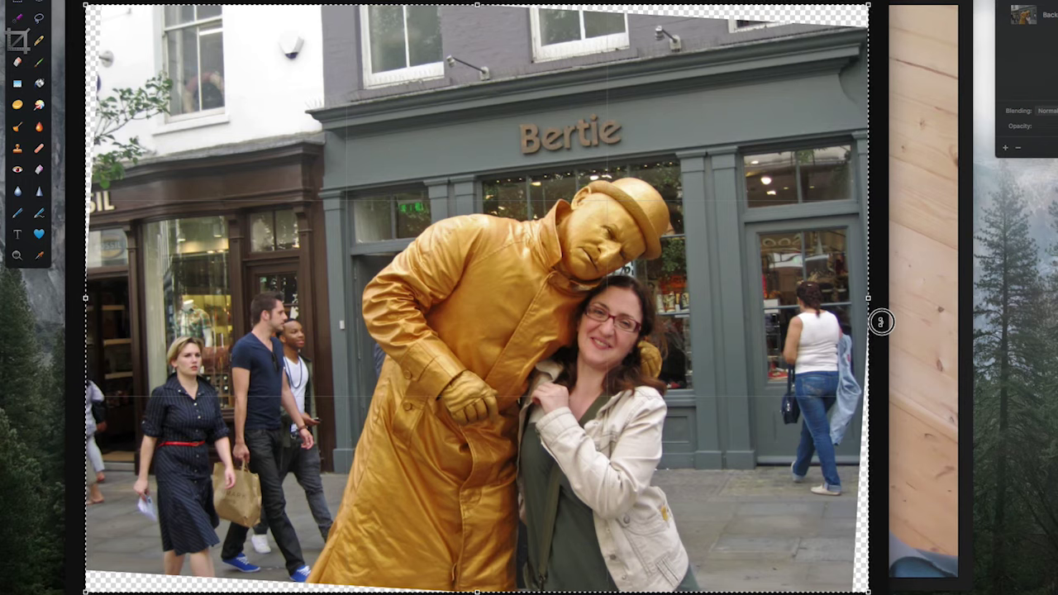
{"action": "left_click_drag", "start_coordinate": [880, 322], "coordinate": [885, 344]}
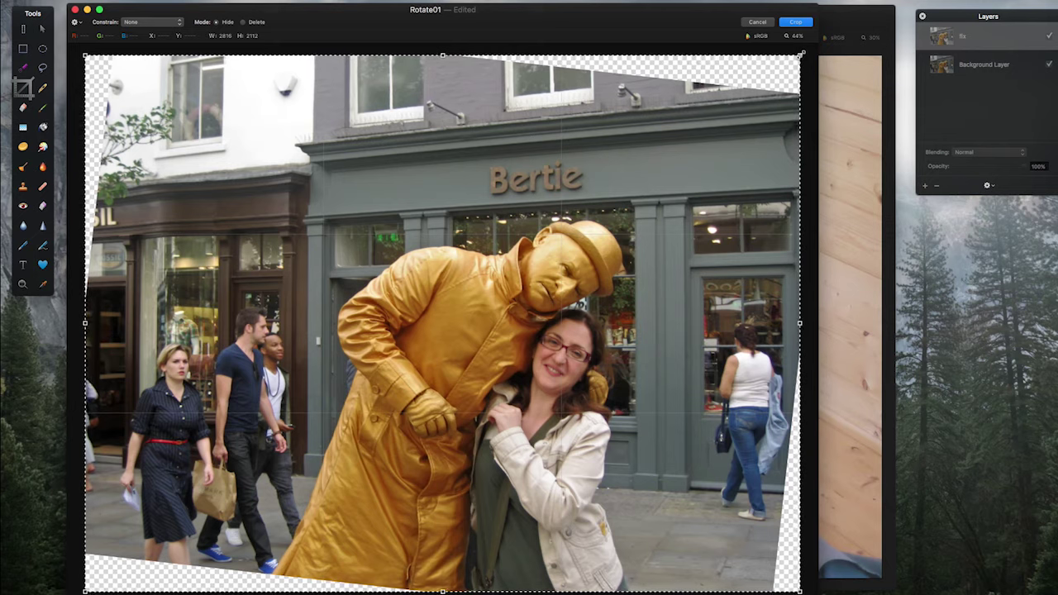
Crop the straightened photo to about 2173 by 1631 px around the statue and woman, excluding the transparent corners, and fit it to the window.
{"action": "left_click_drag", "start_coordinate": [798, 58], "coordinate": [730, 121]}
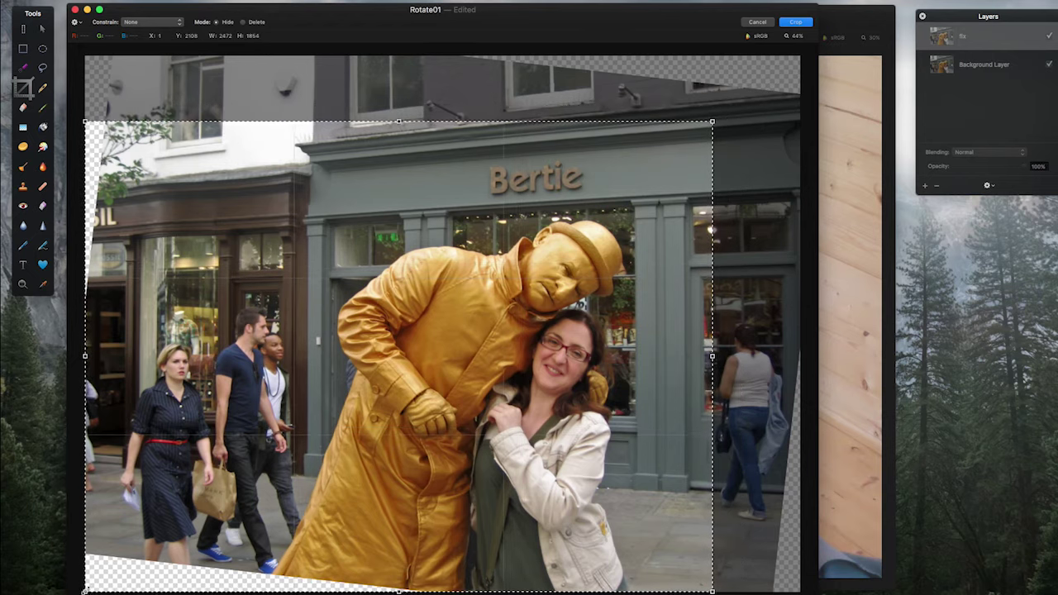
{"action": "left_click_drag", "start_coordinate": [85, 589], "coordinate": [212, 519]}
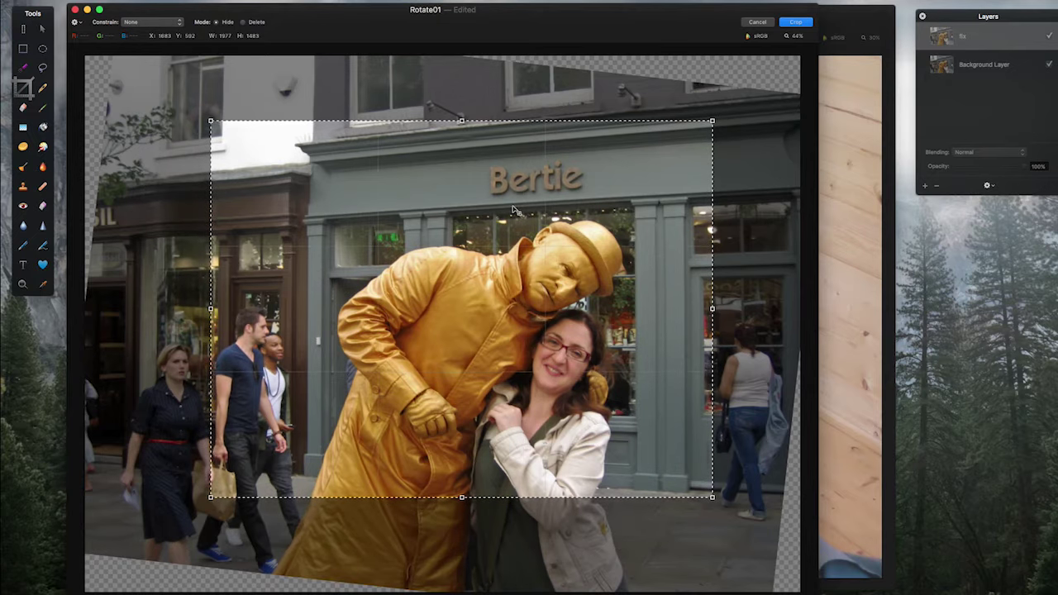
{"action": "left_click_drag", "start_coordinate": [513, 207], "coordinate": [505, 268]}
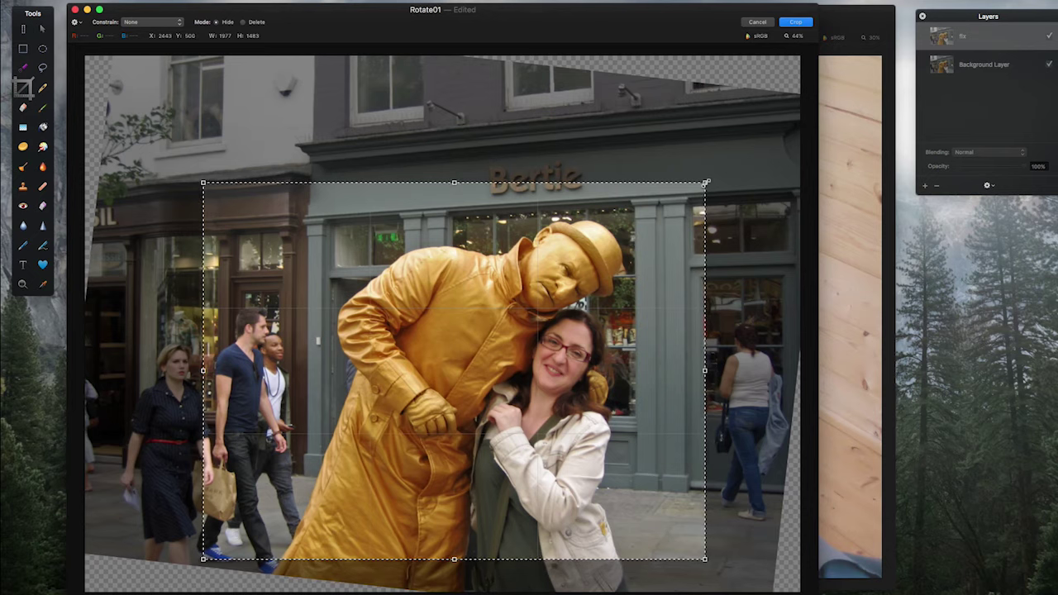
{"action": "left_click_drag", "start_coordinate": [704, 181], "coordinate": [754, 140]}
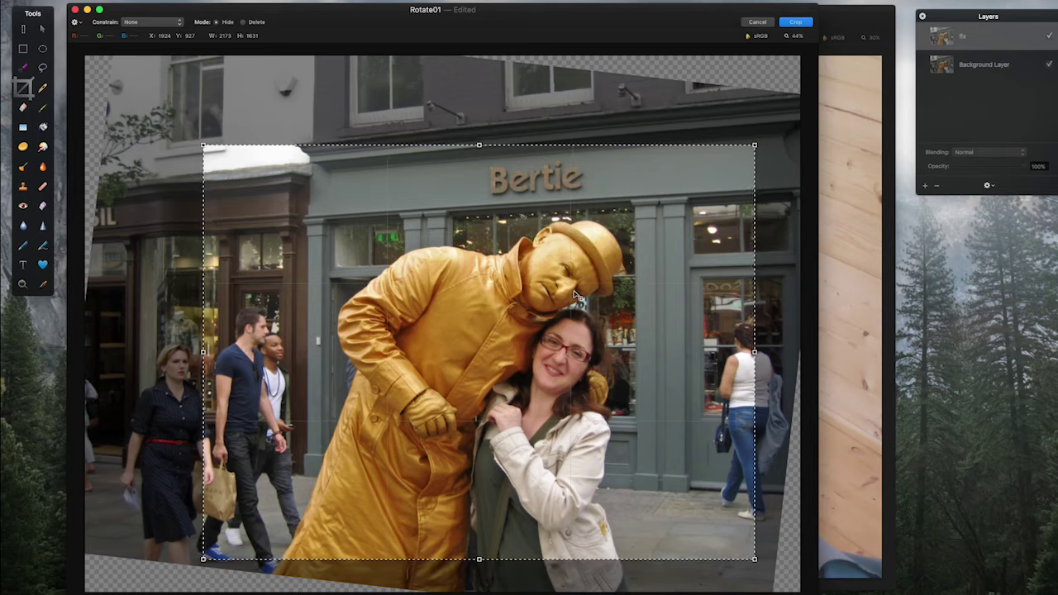
{"action": "key", "text": "Return"}
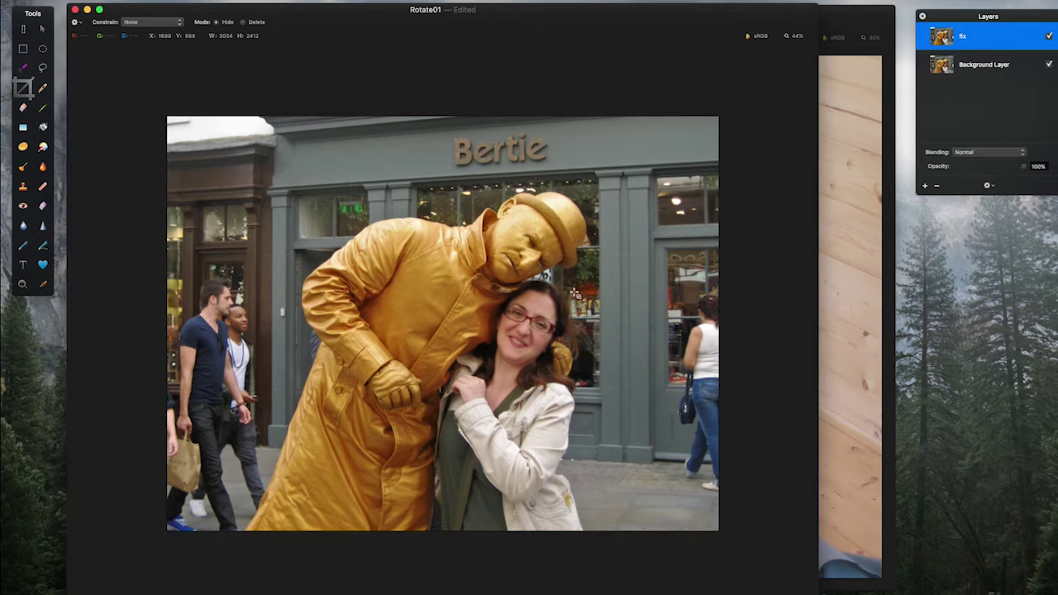
{"action": "left_click", "coordinate": [22, 283]}
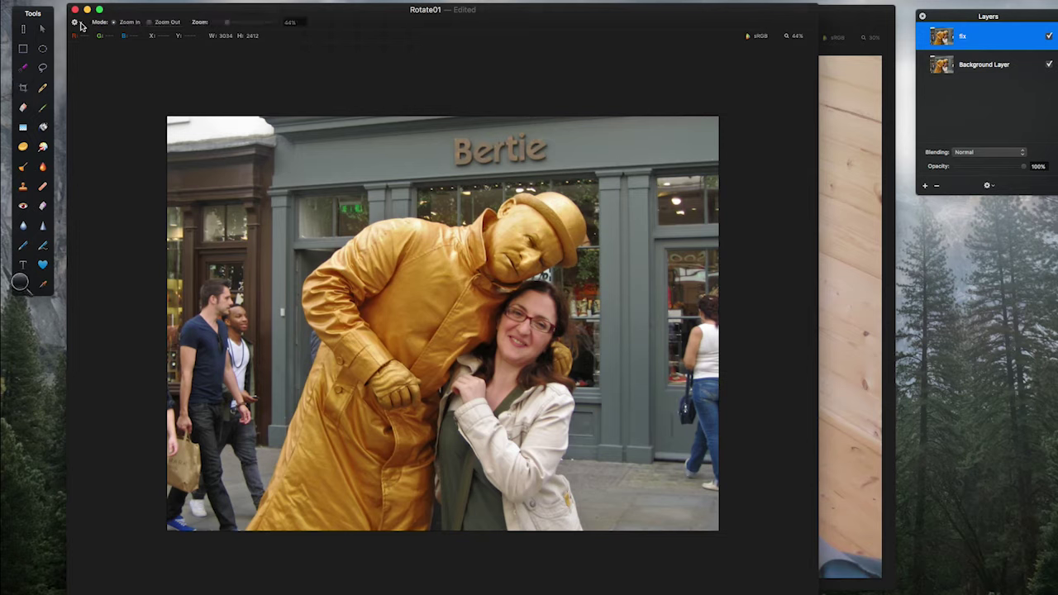
{"action": "left_click", "coordinate": [75, 22]}
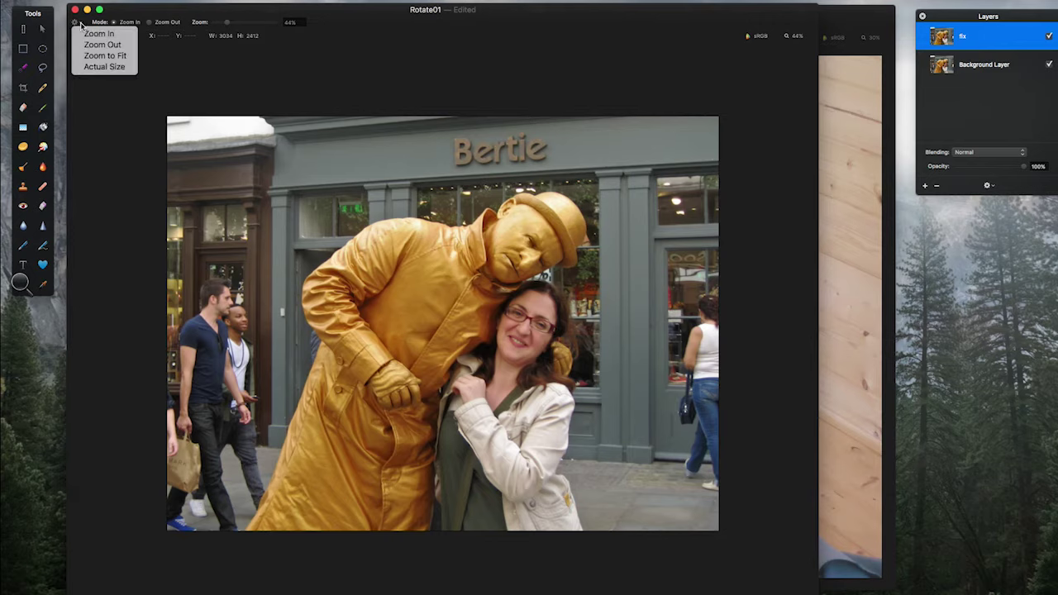
{"action": "left_click", "coordinate": [95, 55]}
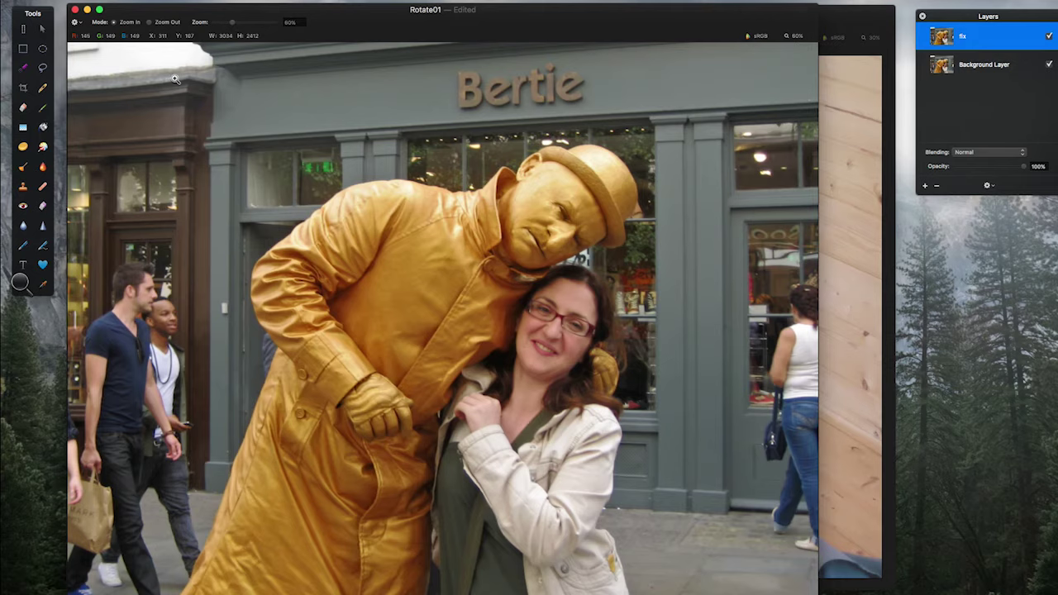
Bring the WoodenRoom01 document to the front, reposition its window, and start a crop covering the whole photo.
{"action": "left_click", "coordinate": [845, 14]}
{"action": "left_click_drag", "start_coordinate": [790, 14], "coordinate": [713, 12]}
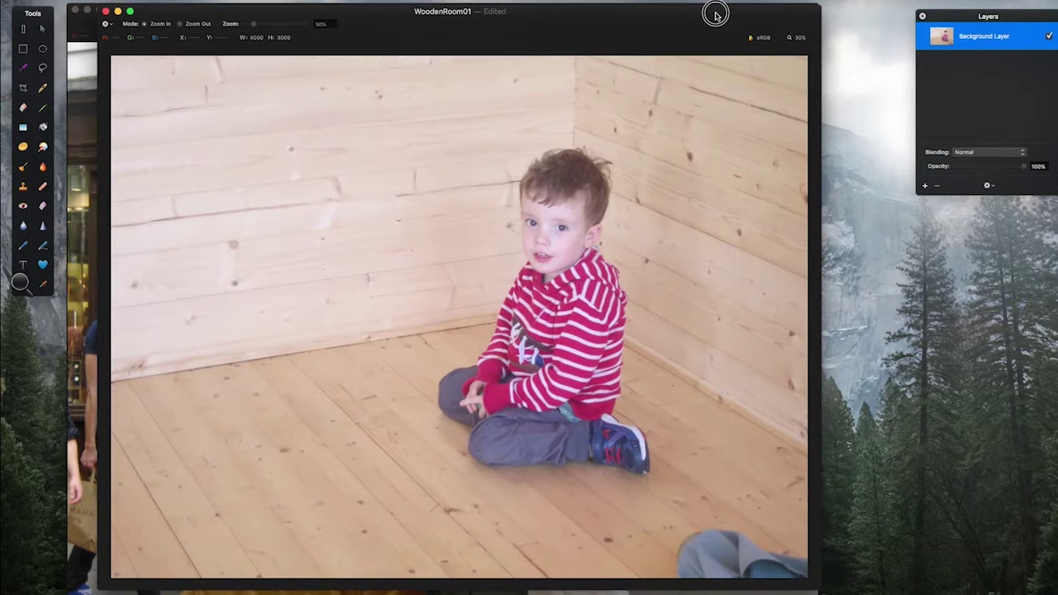
{"action": "left_click", "coordinate": [23, 90]}
{"action": "left_click", "coordinate": [108, 52]}
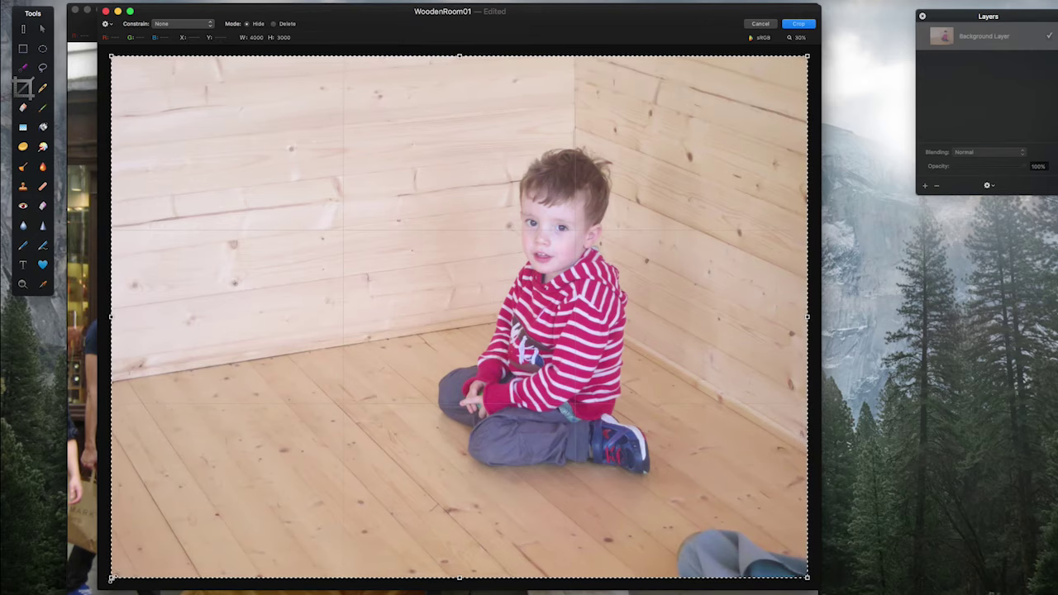
Crop the photo to about 3157 by 2368 px with the boy in the right third, and fit it to the window.
{"action": "left_click_drag", "start_coordinate": [111, 578], "coordinate": [210, 518]}
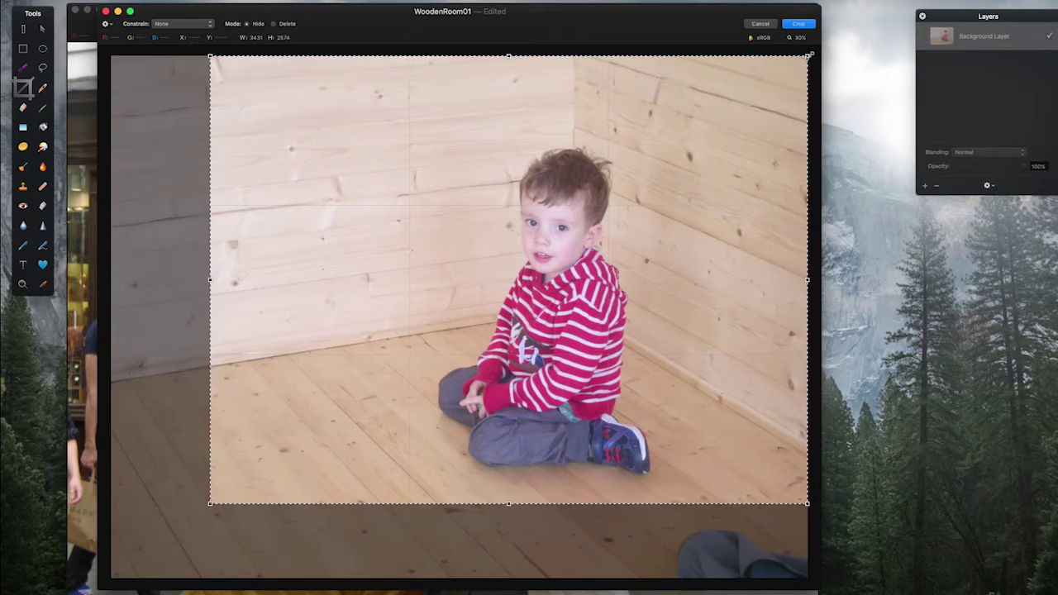
{"action": "left_click_drag", "start_coordinate": [809, 55], "coordinate": [764, 91]}
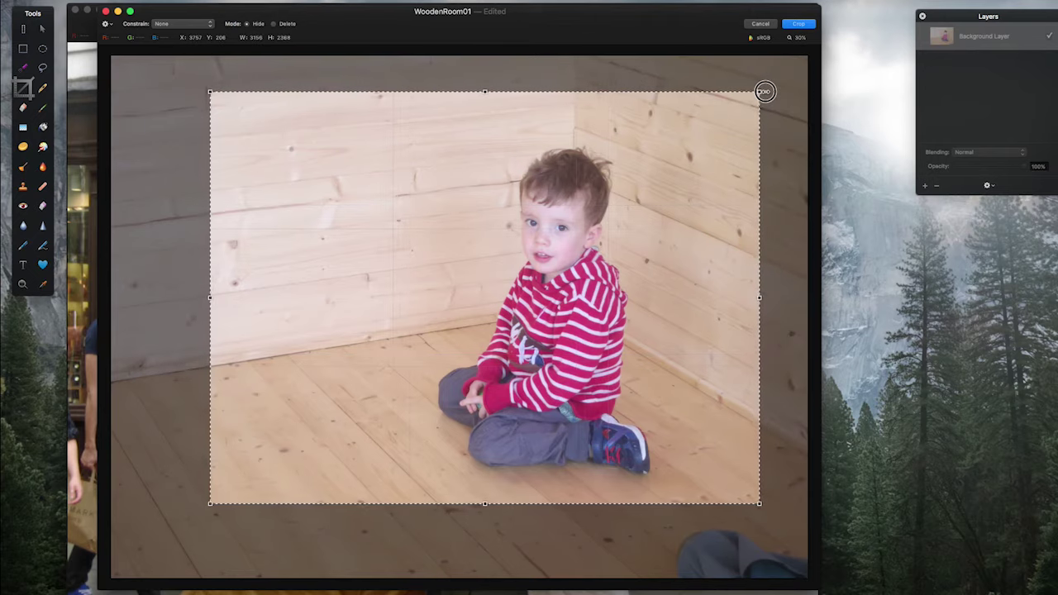
{"action": "left_click_drag", "start_coordinate": [666, 333], "coordinate": [635, 333]}
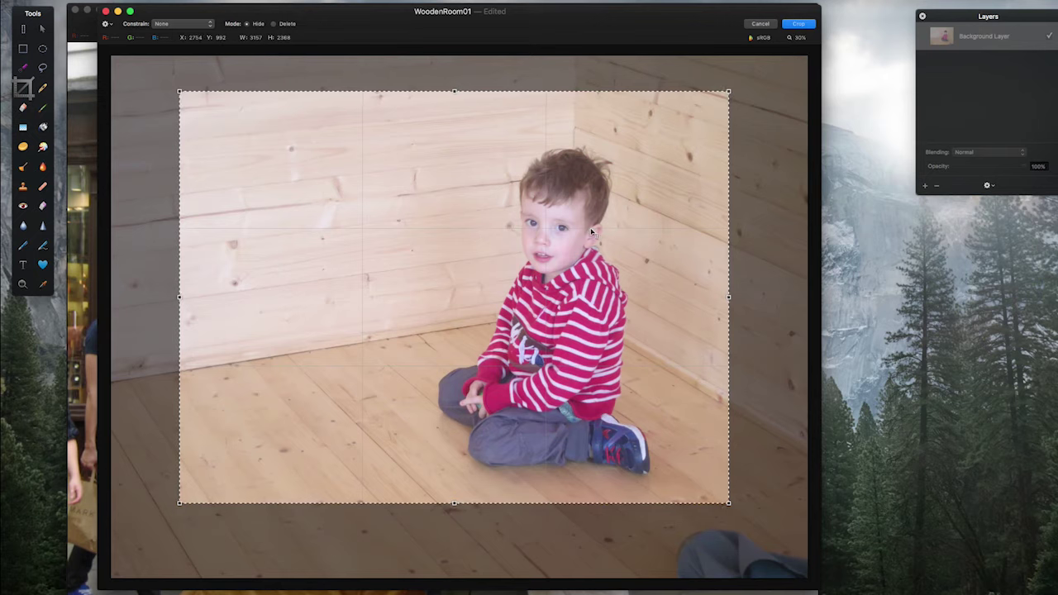
{"action": "left_click_drag", "start_coordinate": [541, 275], "coordinate": [620, 276]}
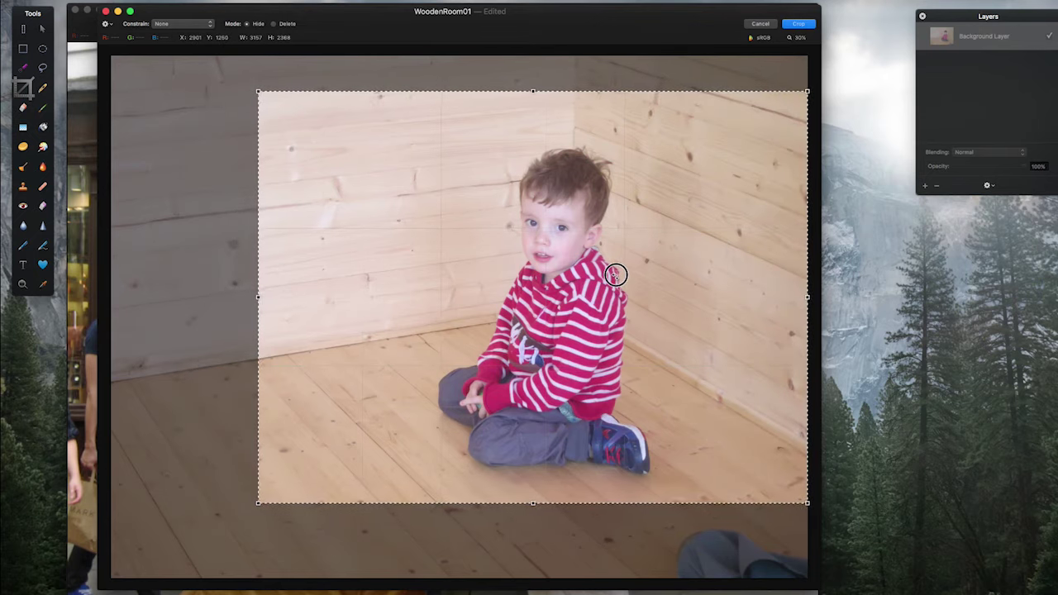
{"action": "left_click_drag", "start_coordinate": [616, 274], "coordinate": [539, 273]}
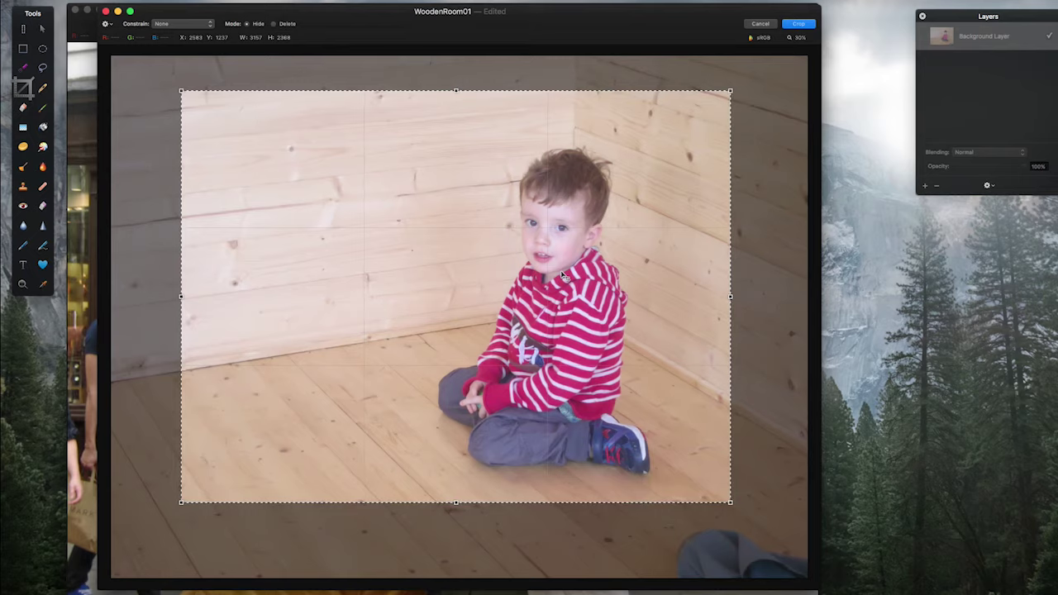
{"action": "key", "text": "Return"}
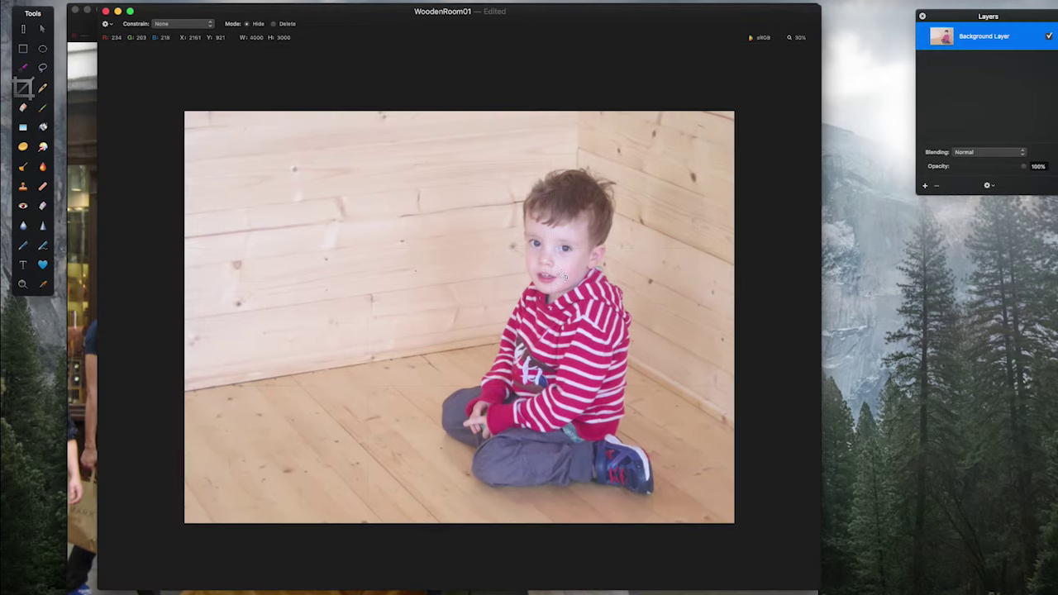
{"action": "left_click", "coordinate": [23, 285]}
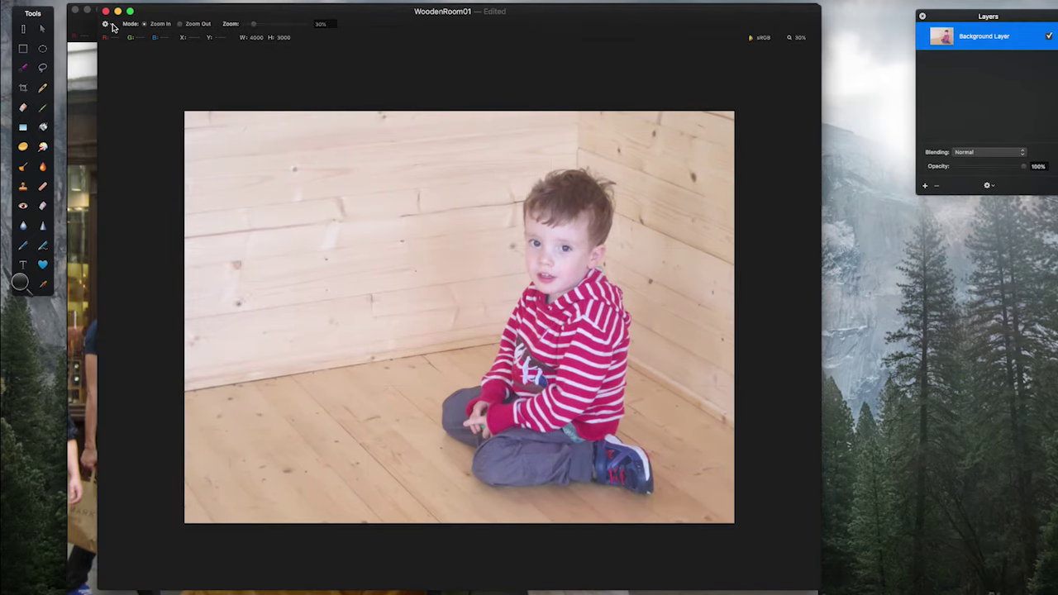
{"action": "left_click", "coordinate": [106, 24]}
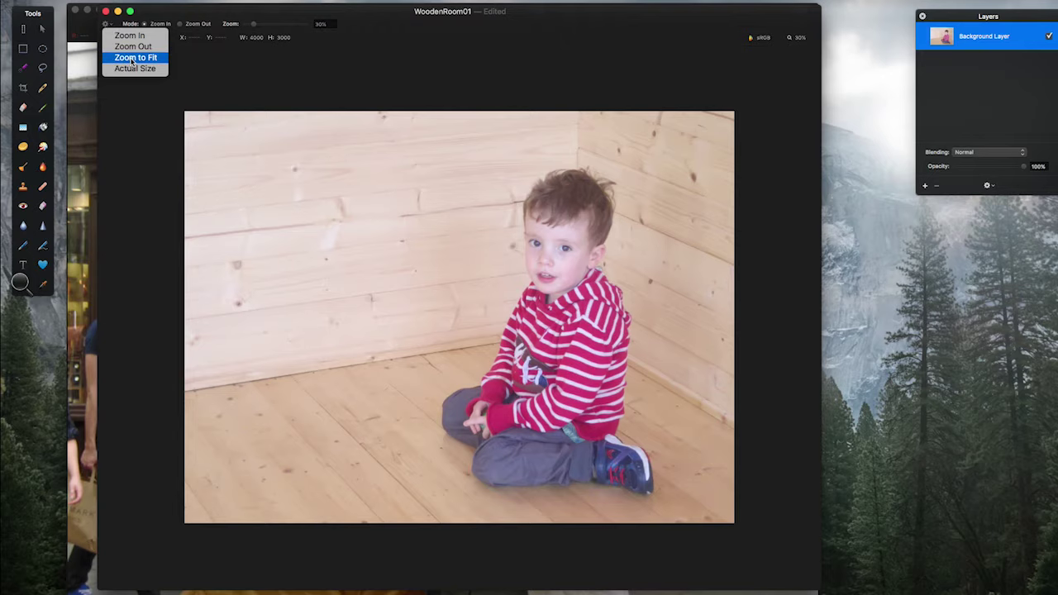
{"action": "left_click", "coordinate": [132, 57]}
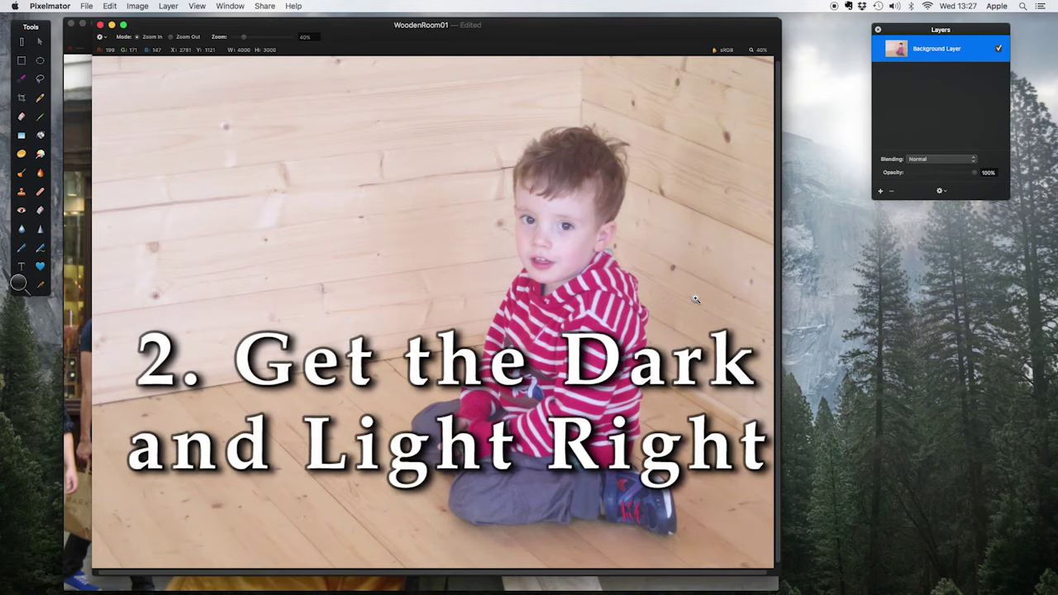
Show the Effects Browser and place it just below the Layers palette, beside the photo.
{"action": "left_click", "coordinate": [198, 6]}
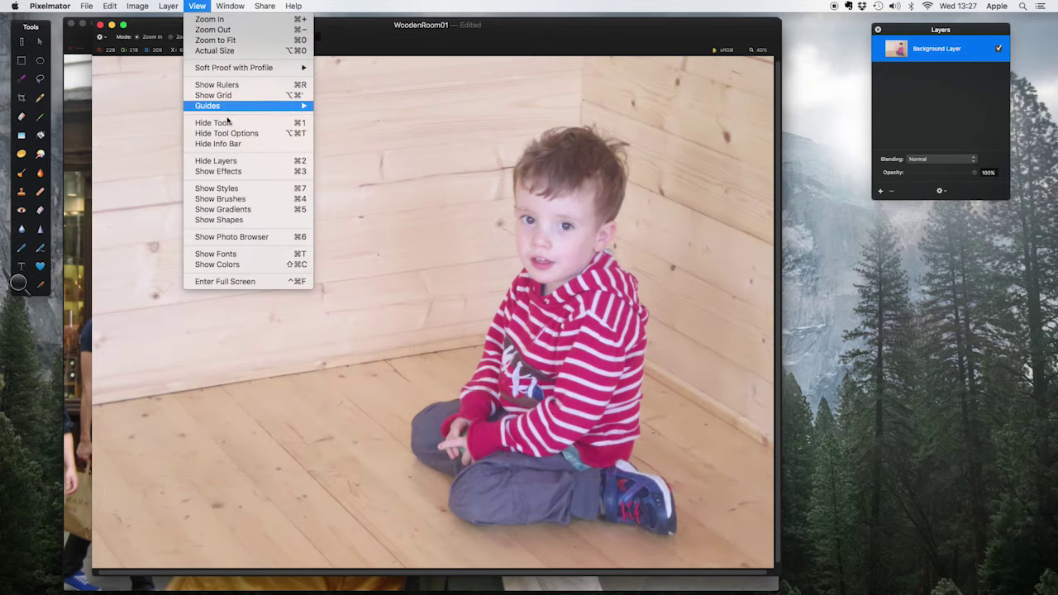
{"action": "left_click", "coordinate": [230, 171]}
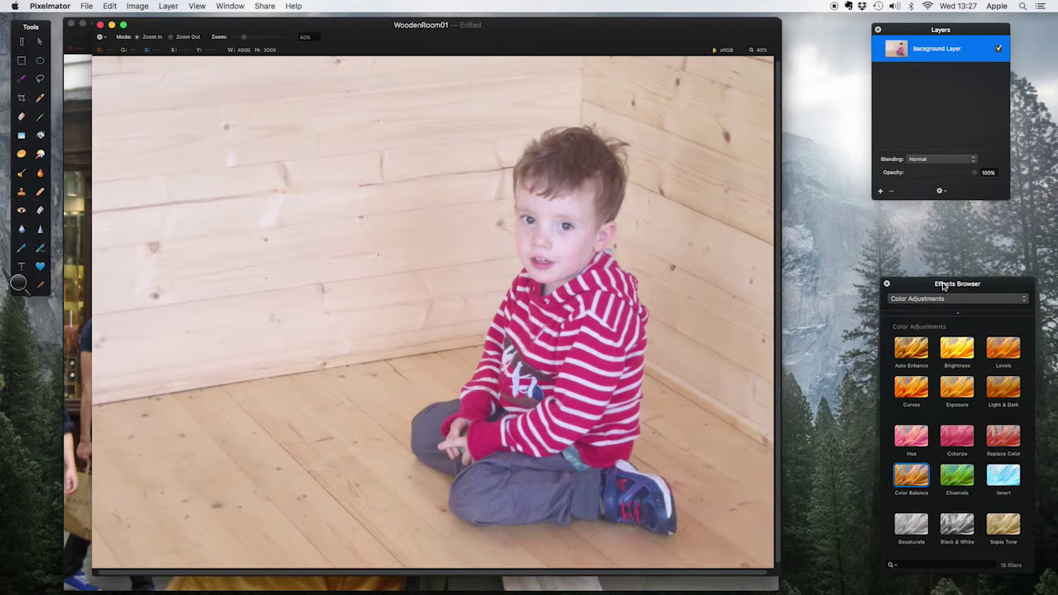
{"action": "left_click_drag", "start_coordinate": [920, 289], "coordinate": [842, 220]}
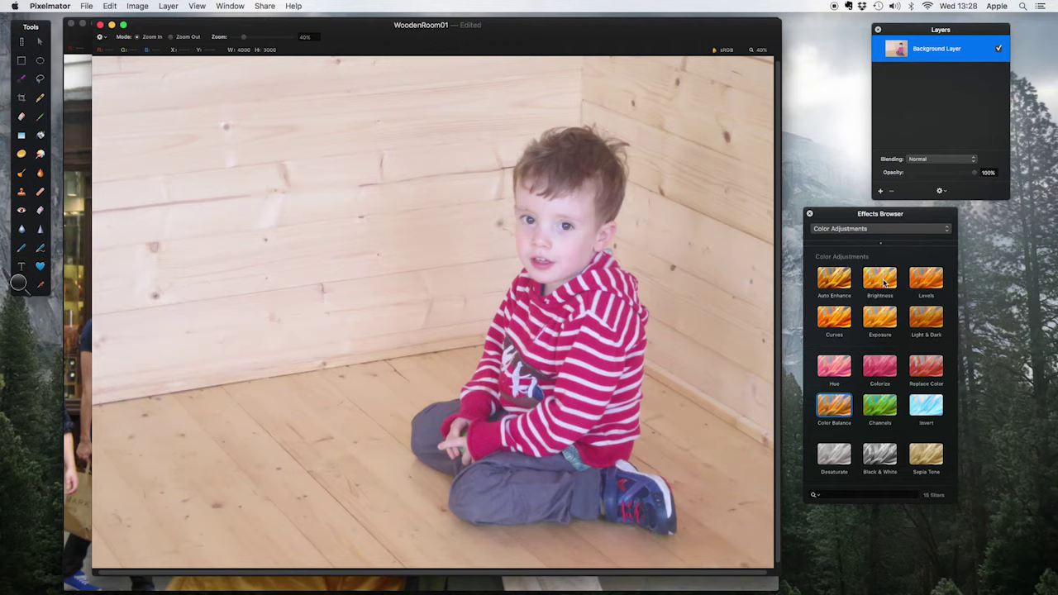
{"action": "left_click_drag", "start_coordinate": [883, 281], "coordinate": [389, 220]}
{"action": "mouse_move", "coordinate": [532, 161]}
{"action": "left_mouse_down"}
{"action": "mouse_move", "coordinate": [496, 160]}
{"action": "mouse_move", "coordinate": [538, 166]}
{"action": "mouse_move", "coordinate": [538, 177]}
{"action": "mouse_move", "coordinate": [518, 177]}
{"action": "left_mouse_up"}
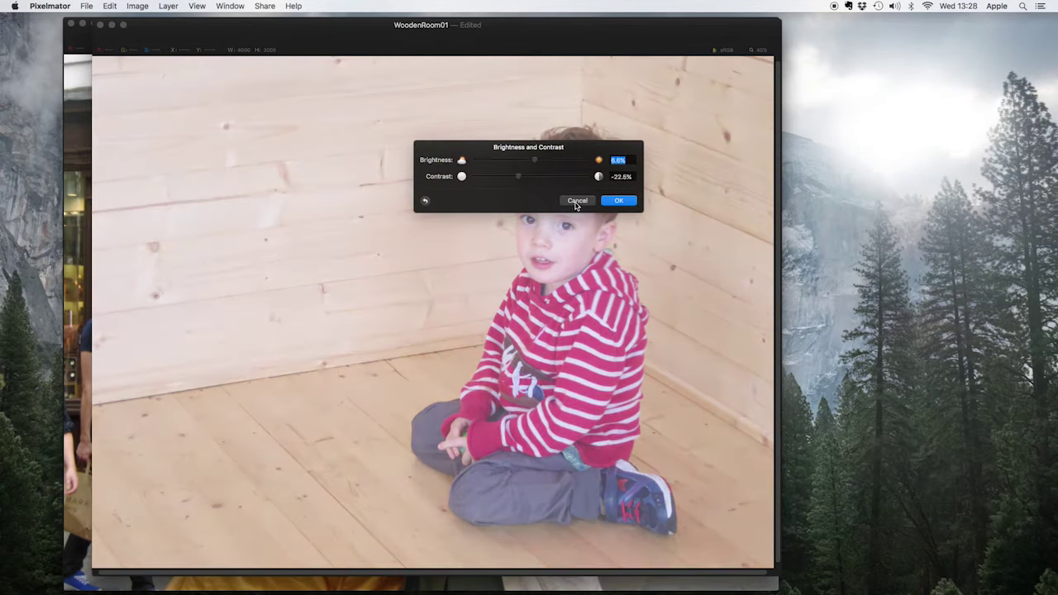
{"action": "left_click", "coordinate": [577, 202]}
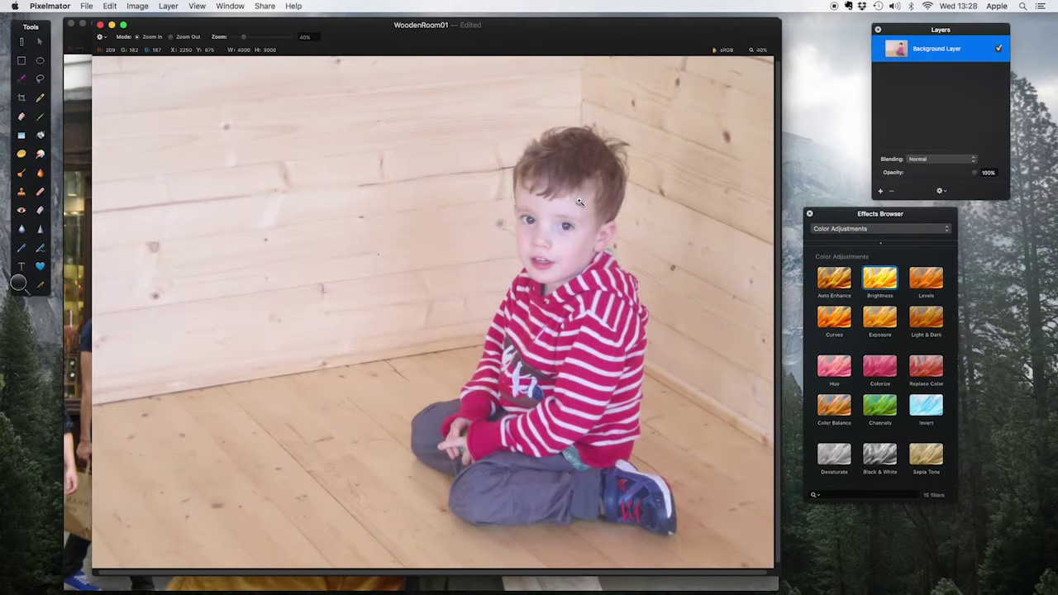
Start a Levels adjustment on the wooden room photo, place its dialog clear of the boy, and set the black point to 15%.
{"action": "left_click", "coordinate": [928, 283]}
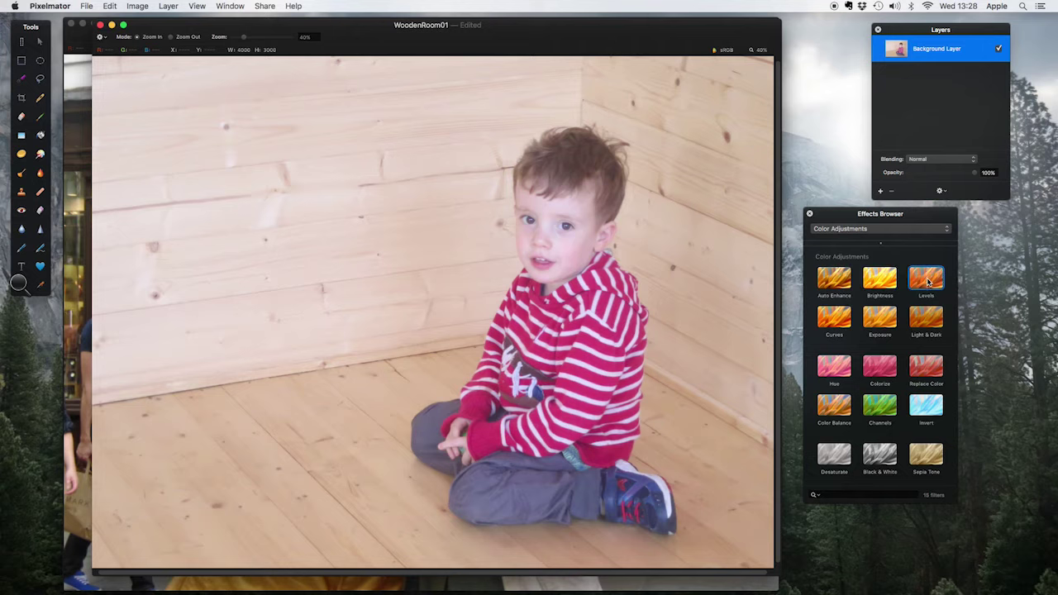
{"action": "left_click_drag", "start_coordinate": [928, 283], "coordinate": [448, 263]}
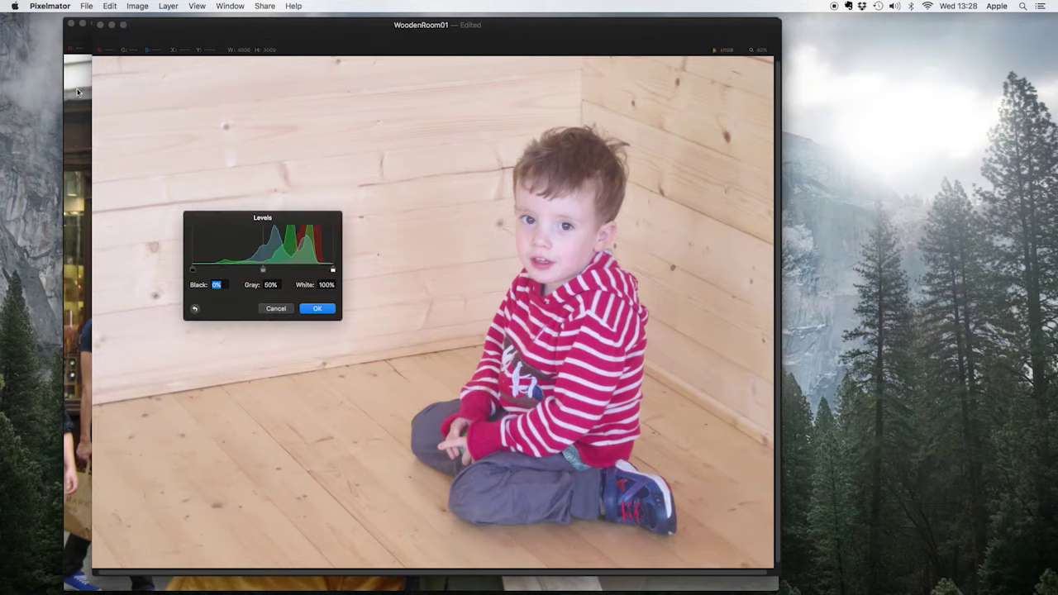
{"action": "left_click_drag", "start_coordinate": [271, 220], "coordinate": [396, 196]}
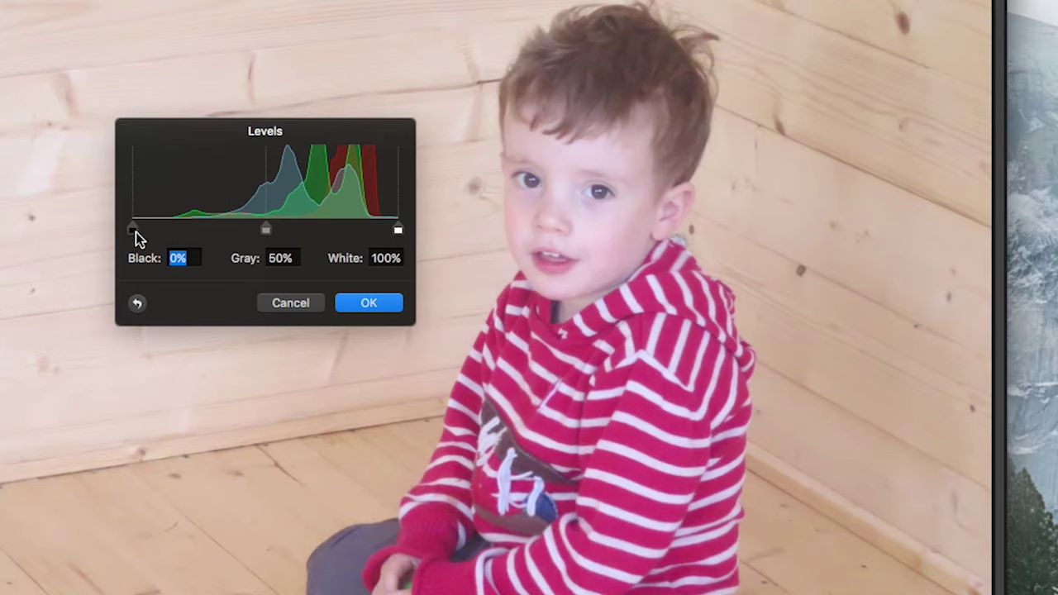
{"action": "left_click_drag", "start_coordinate": [134, 232], "coordinate": [174, 233]}
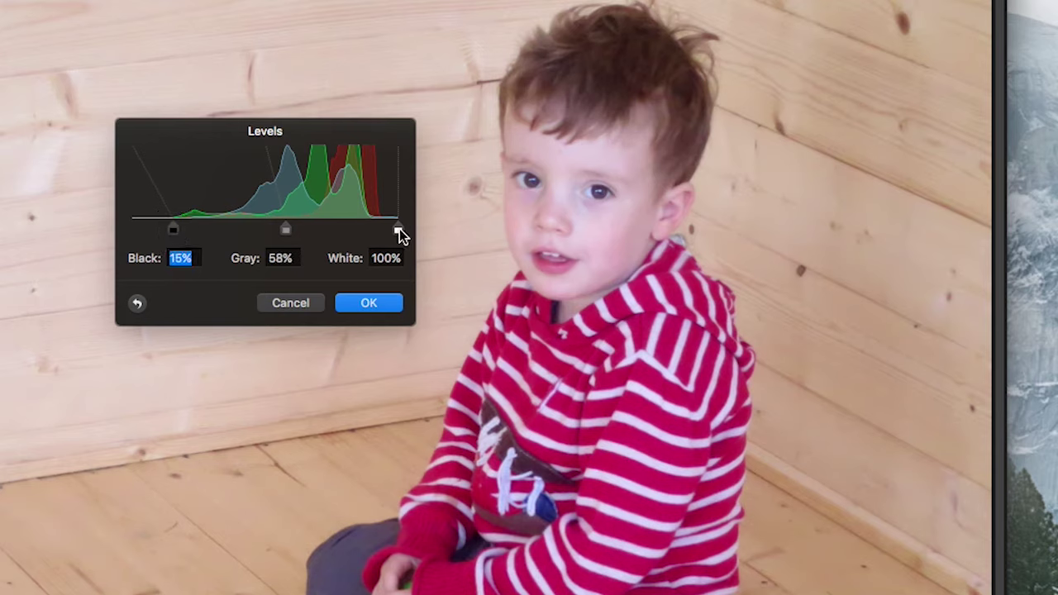
Try a white point of 94% in the Levels adjustment, and return it to 100%.
{"action": "left_click", "coordinate": [399, 234]}
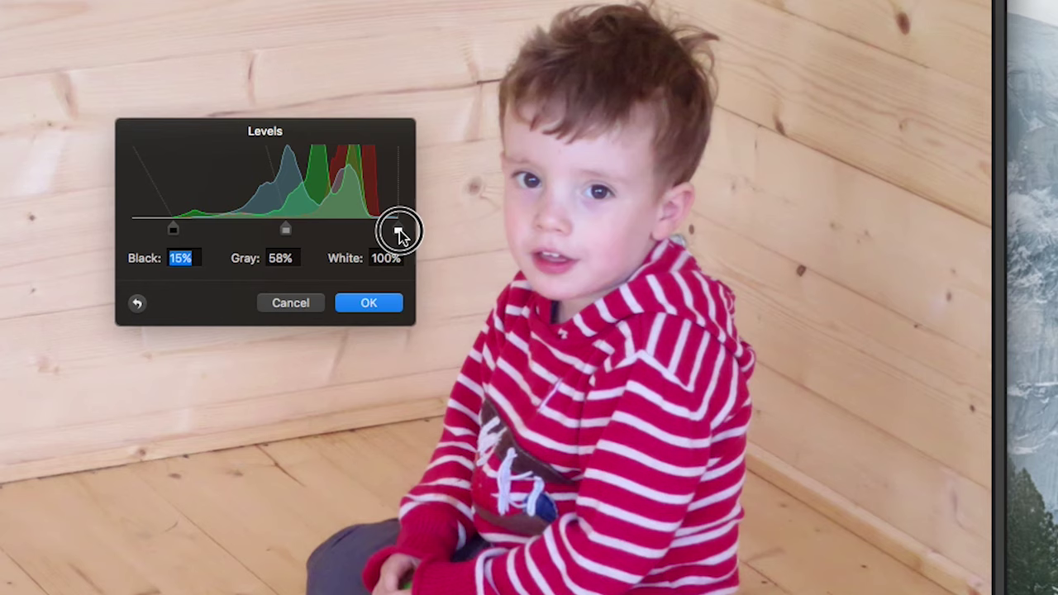
{"action": "left_click_drag", "start_coordinate": [399, 234], "coordinate": [386, 236]}
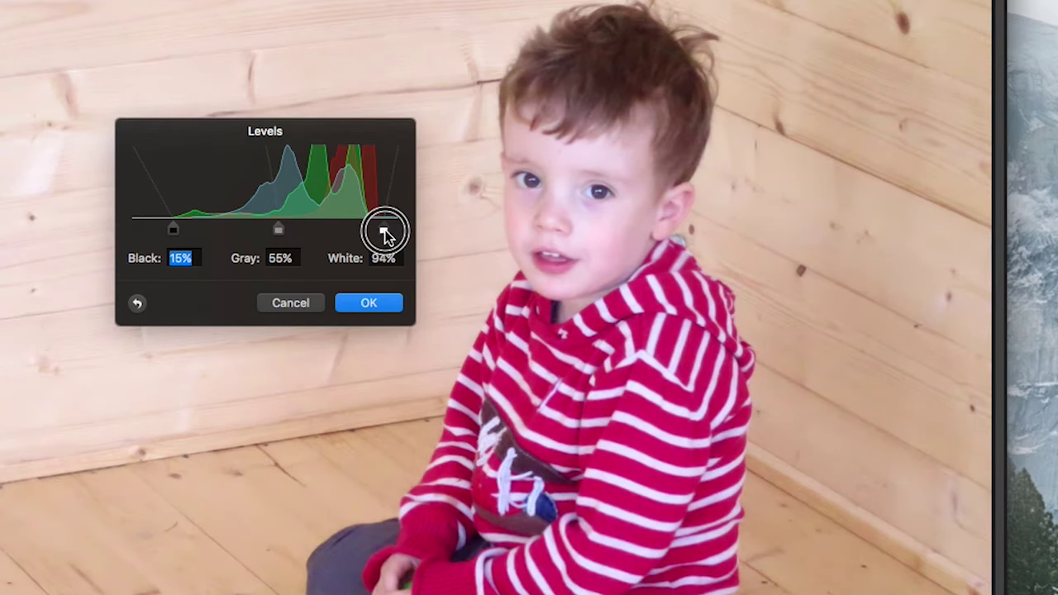
{"action": "left_click_drag", "start_coordinate": [386, 235], "coordinate": [405, 235]}
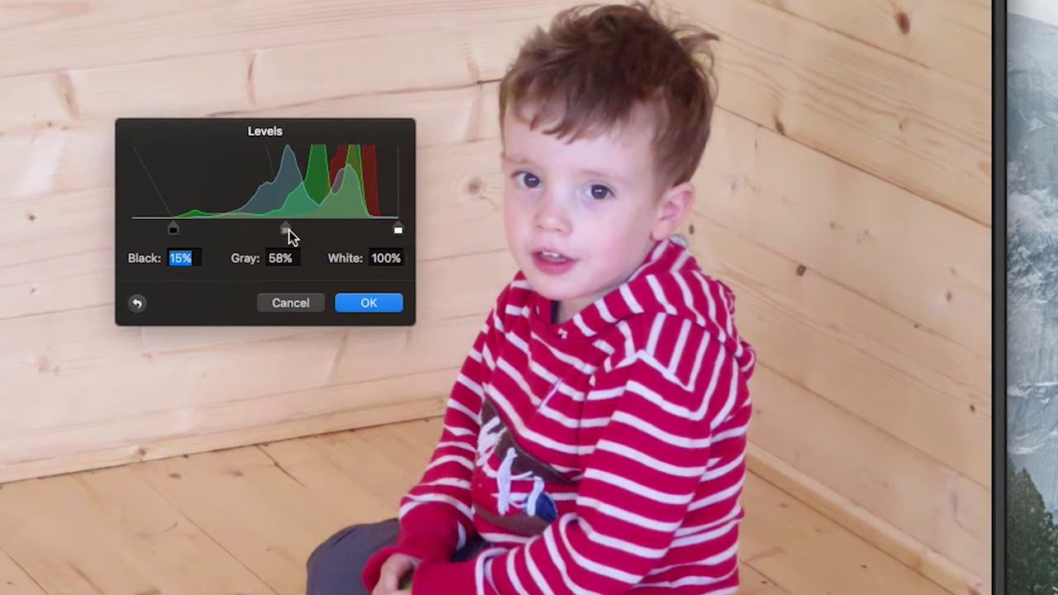
Try a gray point of 80%, reduce it to about 66%, raise the black point further, and apply the Levels adjustment.
{"action": "left_click_drag", "start_coordinate": [289, 236], "coordinate": [344, 235]}
{"action": "left_click_drag", "start_coordinate": [344, 231], "coordinate": [348, 233]}
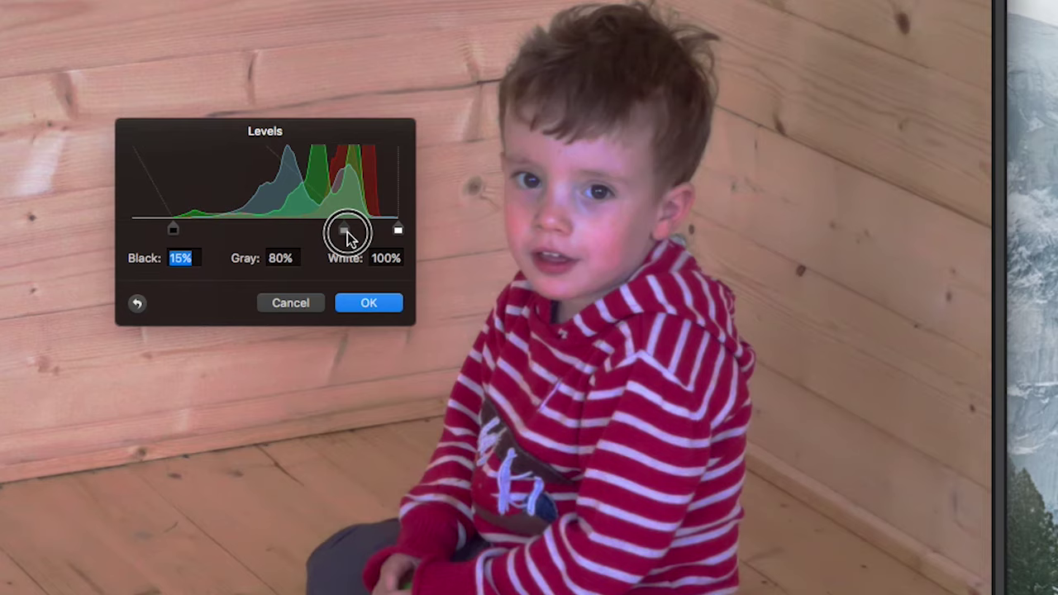
{"action": "left_click_drag", "start_coordinate": [347, 235], "coordinate": [307, 236]}
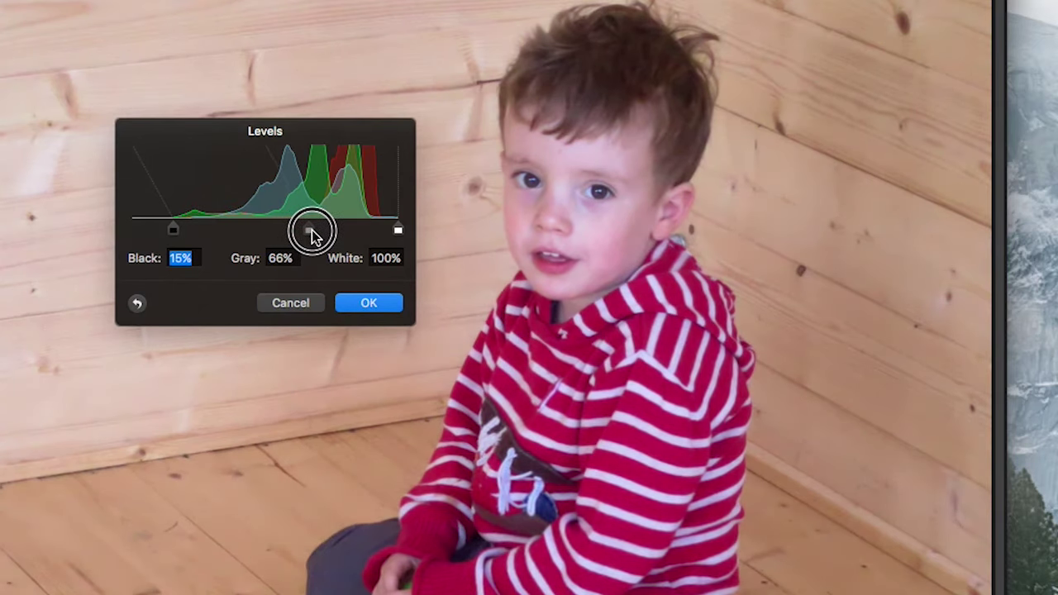
{"action": "left_click_drag", "start_coordinate": [176, 229], "coordinate": [198, 235]}
{"action": "left_click", "coordinate": [369, 304]}
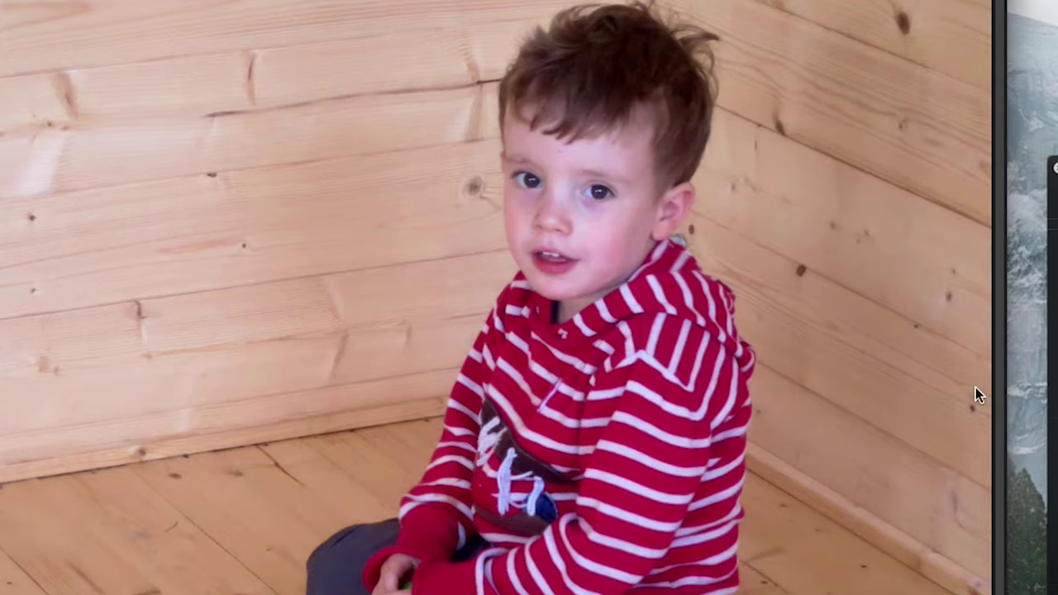
Undo and redo the Levels adjustment to compare the boy's photo before and after.
{"action": "key", "text": "super+z"}
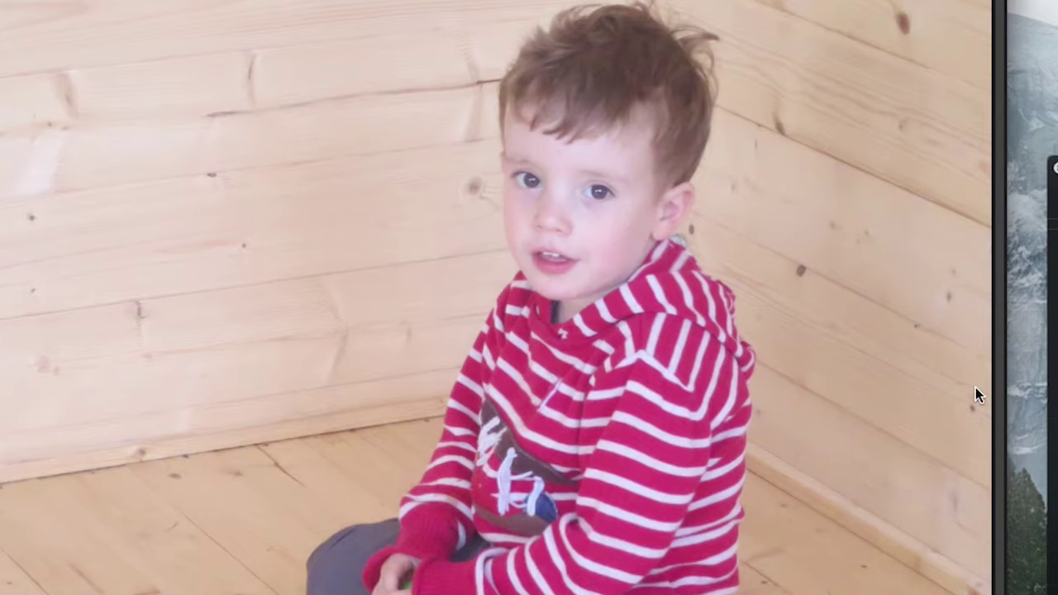
{"action": "key", "text": "super+shift+z"}
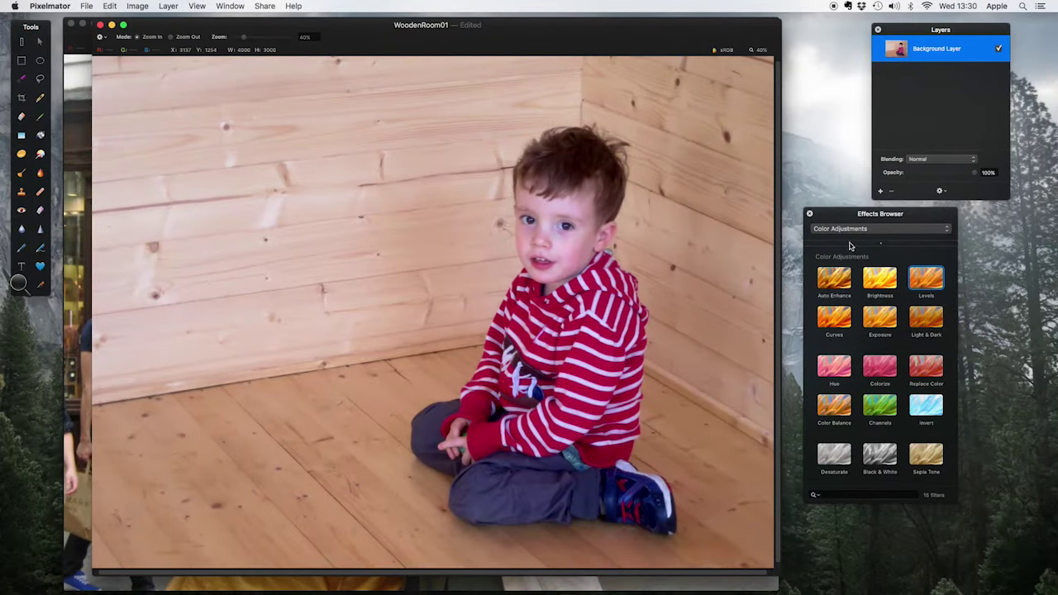
Bring the Rotate01 document to the front and start a Light & Dark adjustment on its fix layer with Darken Highlights at 0%.
{"action": "left_click", "coordinate": [76, 39]}
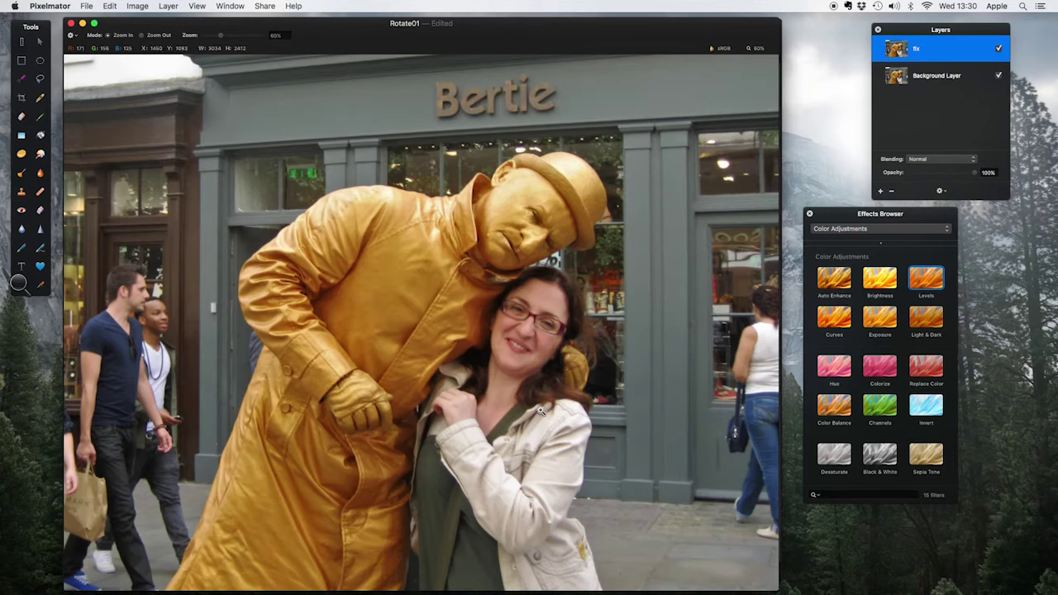
{"action": "left_click", "coordinate": [930, 320]}
{"action": "left_click_drag", "start_coordinate": [929, 320], "coordinate": [585, 225]}
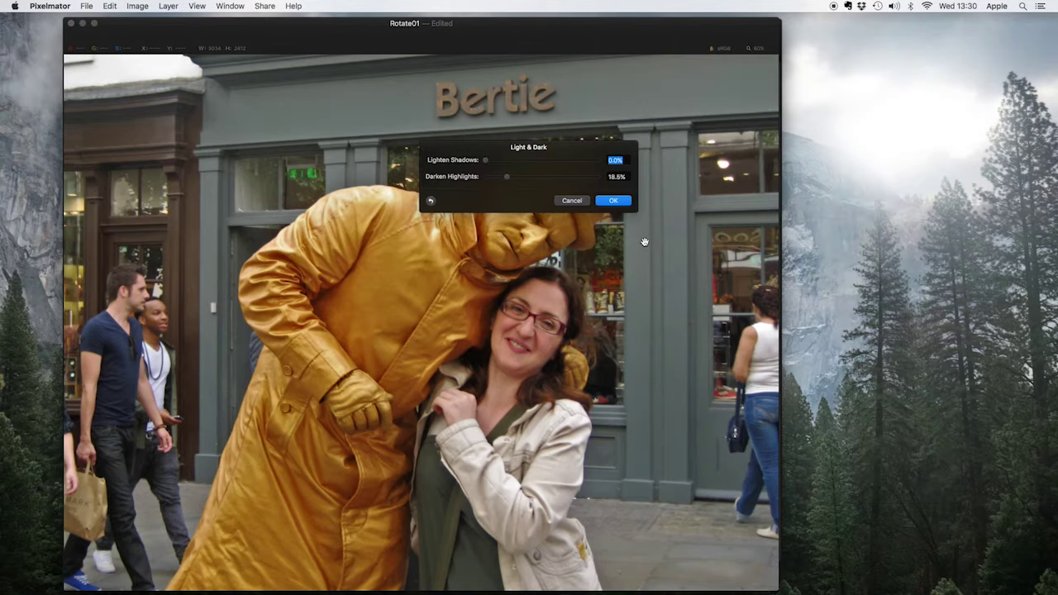
{"action": "left_click_drag", "start_coordinate": [449, 153], "coordinate": [266, 315]}
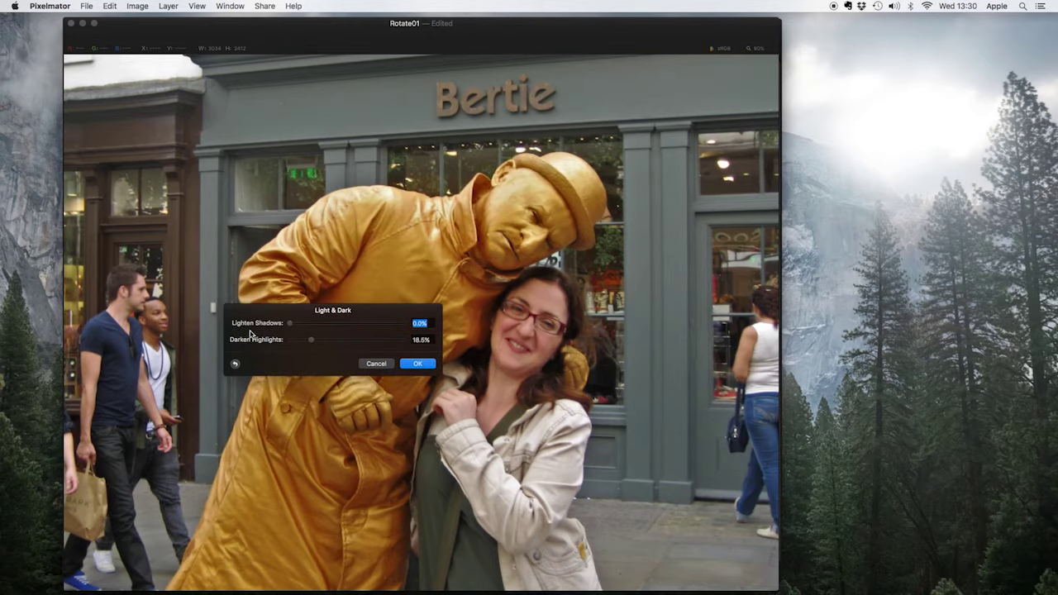
{"action": "left_click_drag", "start_coordinate": [312, 340], "coordinate": [246, 342]}
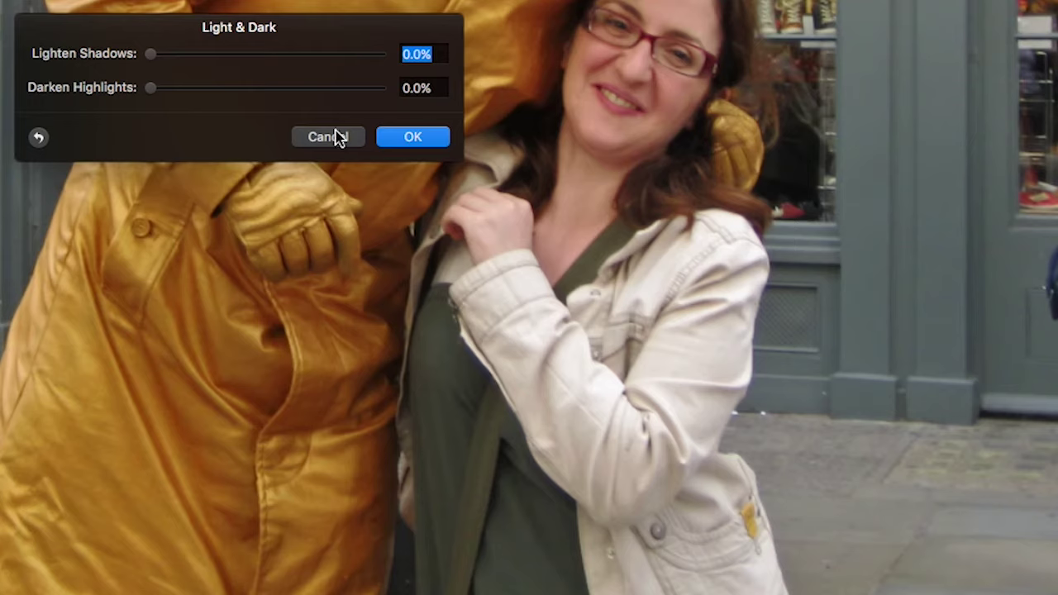
Set Darken Highlights to 31.7%, try Lighten Shadows at about 21% before returning it to 0%, and apply the Light & Dark adjustment.
{"action": "left_click", "coordinate": [154, 93]}
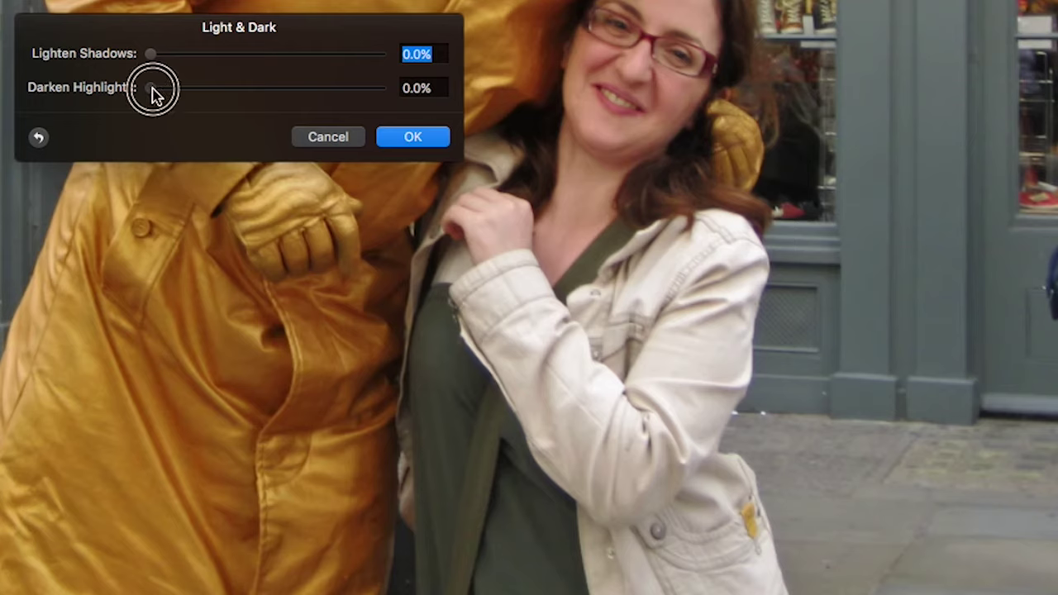
{"action": "left_click_drag", "start_coordinate": [153, 93], "coordinate": [227, 112]}
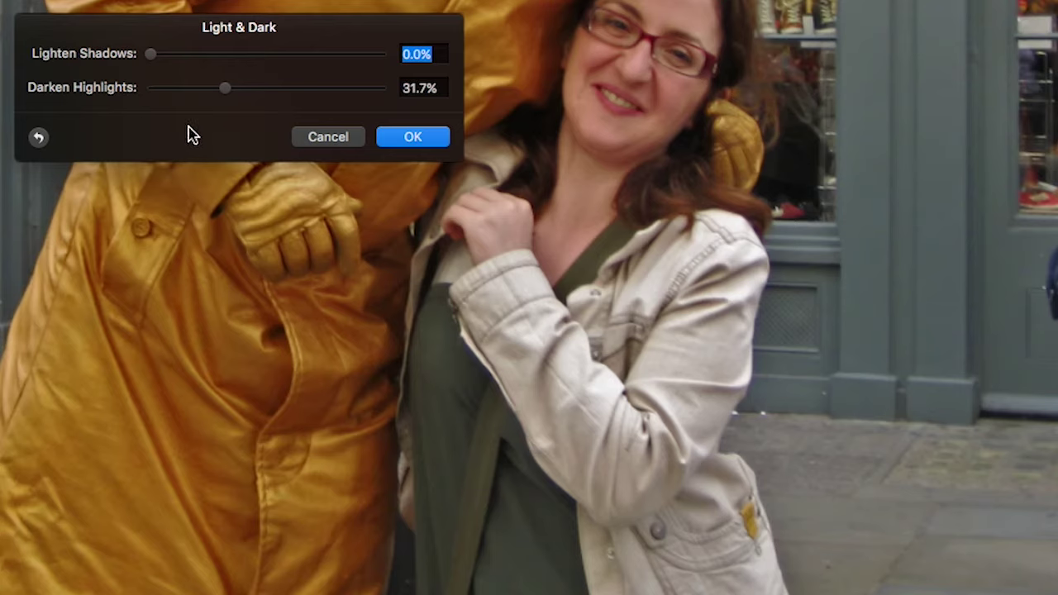
{"action": "left_click_drag", "start_coordinate": [153, 56], "coordinate": [204, 68]}
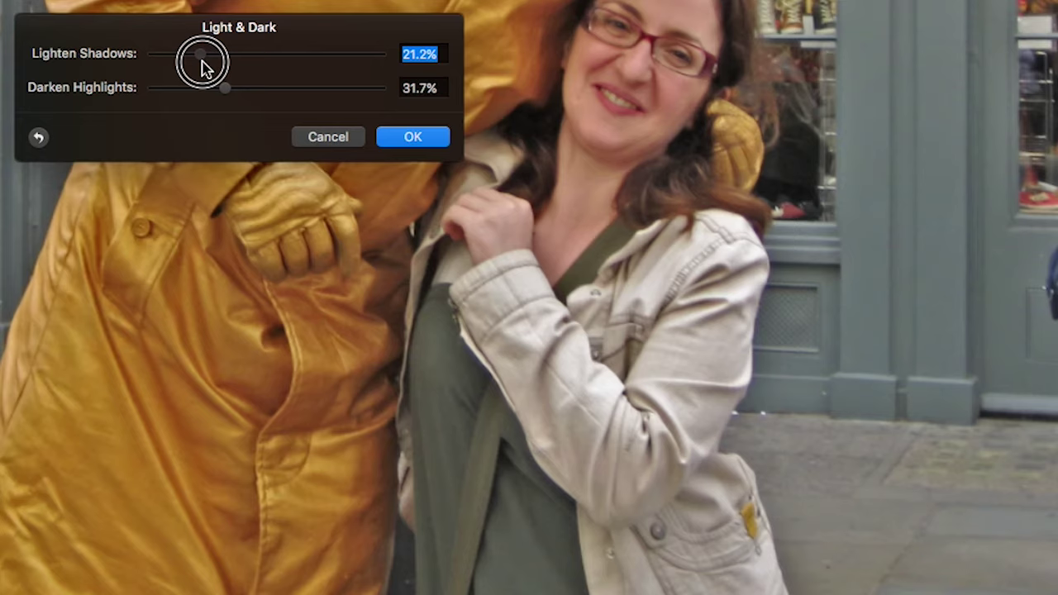
{"action": "left_click_drag", "start_coordinate": [204, 68], "coordinate": [134, 77]}
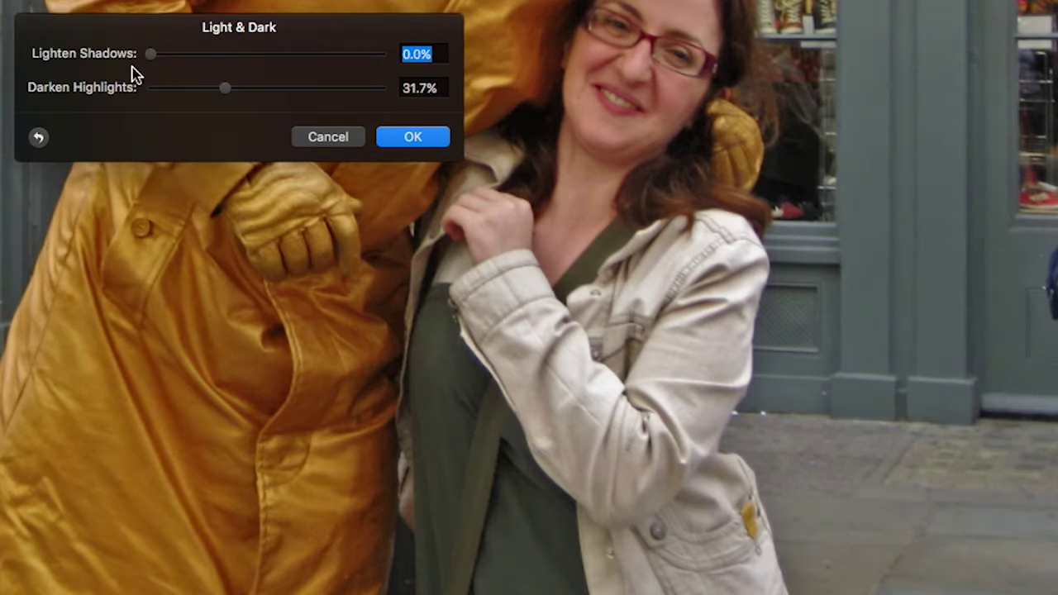
{"action": "left_click", "coordinate": [416, 137]}
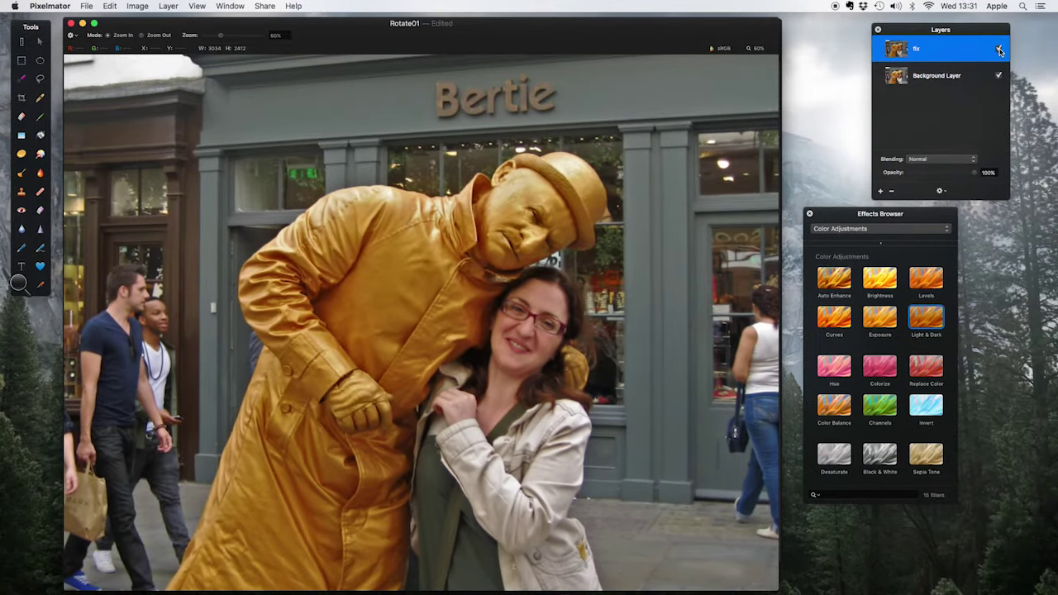
Hide and show the fix layer to compare the statue photo with and without the highlight correction.
{"action": "left_click", "coordinate": [999, 50]}
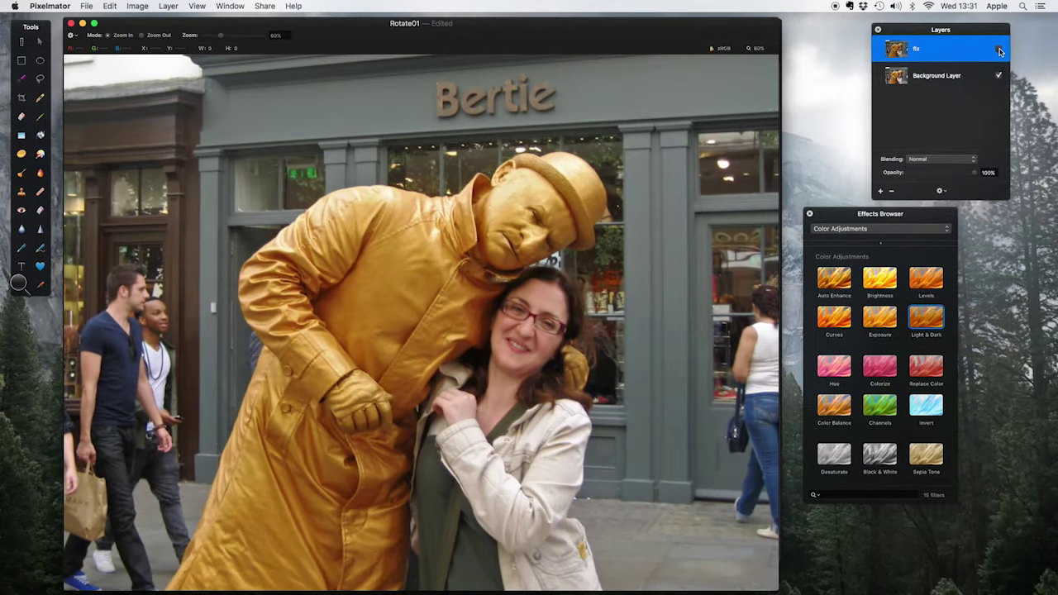
{"action": "left_click", "coordinate": [999, 50]}
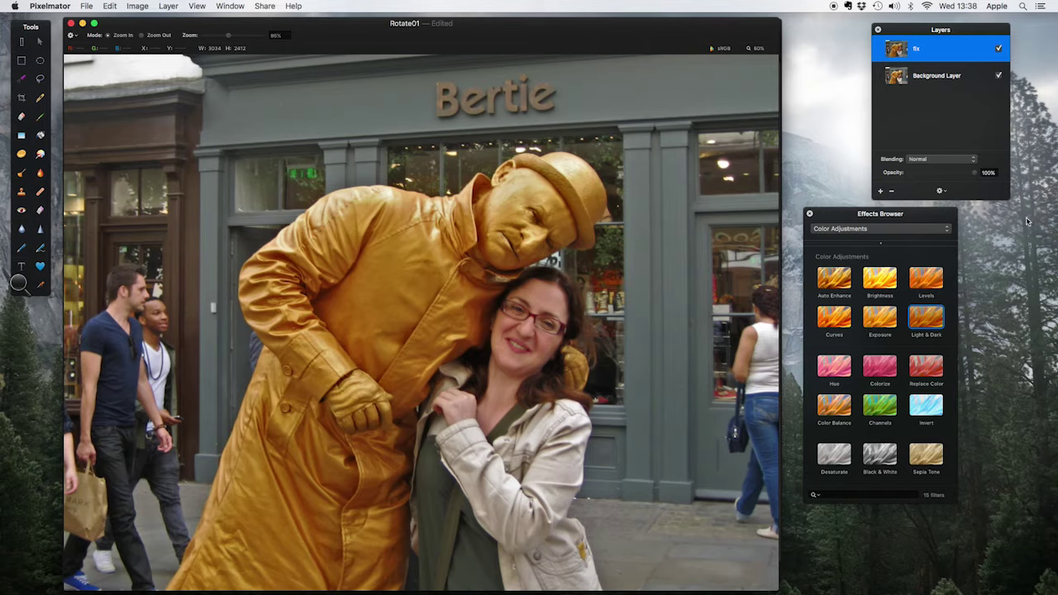
{"action": "left_click", "coordinate": [825, 311]}
{"action": "left_click_drag", "start_coordinate": [825, 311], "coordinate": [467, 203]}
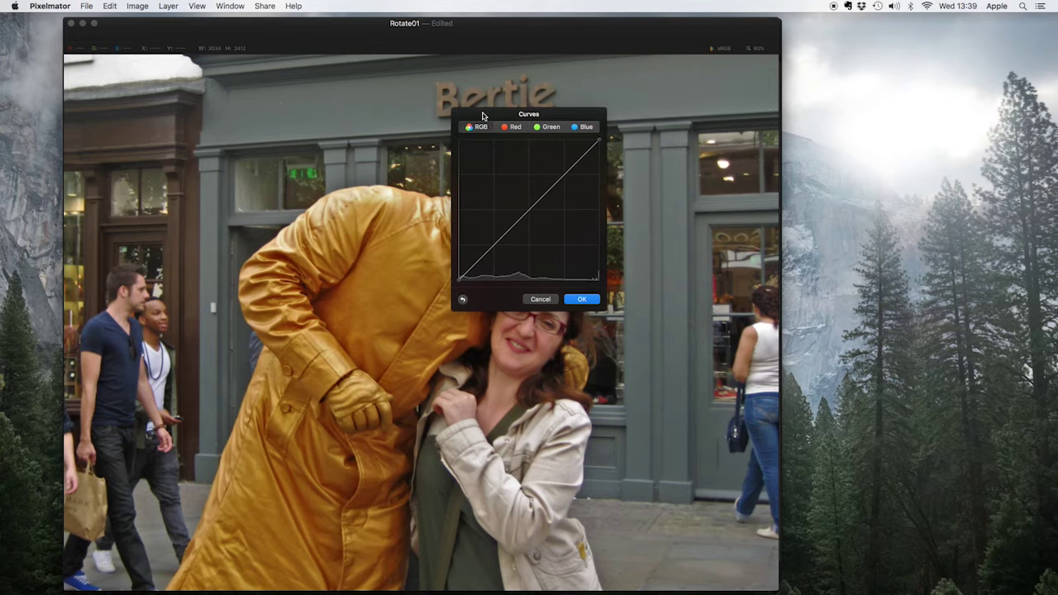
{"action": "left_click_drag", "start_coordinate": [484, 115], "coordinate": [386, 113]}
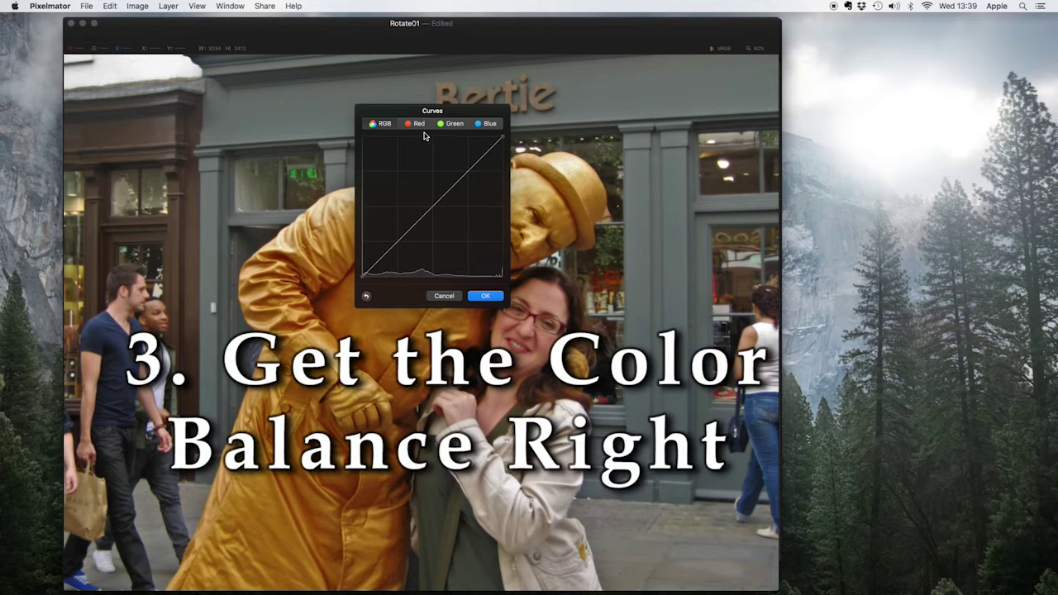
{"action": "left_click", "coordinate": [444, 296]}
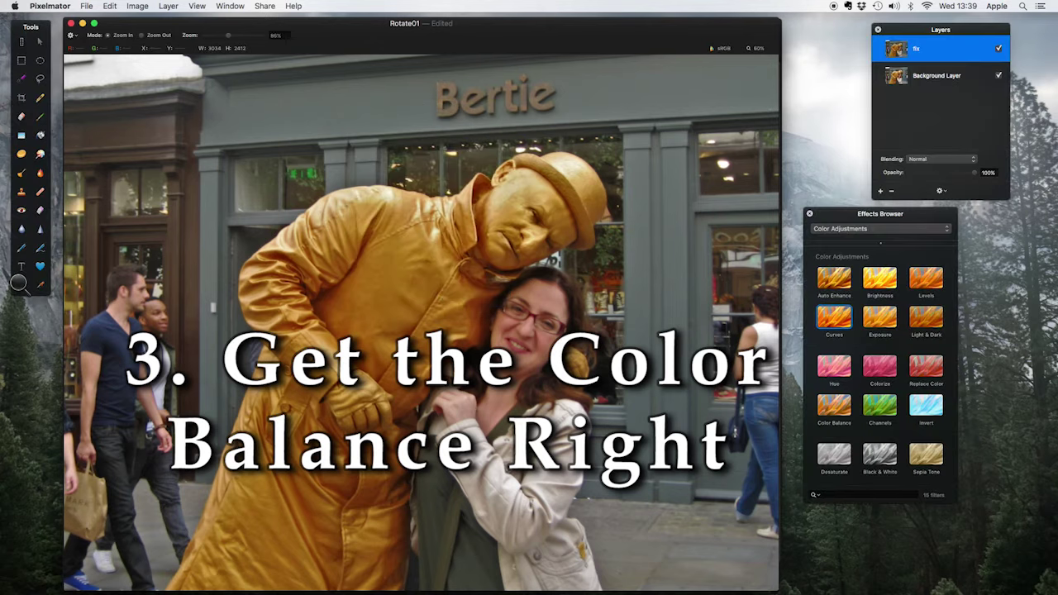
Bring the ColorBalance01 document to the front and start a Color Balance adjustment on its fix layer, with the dialog beside the baby's face.
{"action": "left_click_drag", "start_coordinate": [157, 248], "coordinate": [309, 19]}
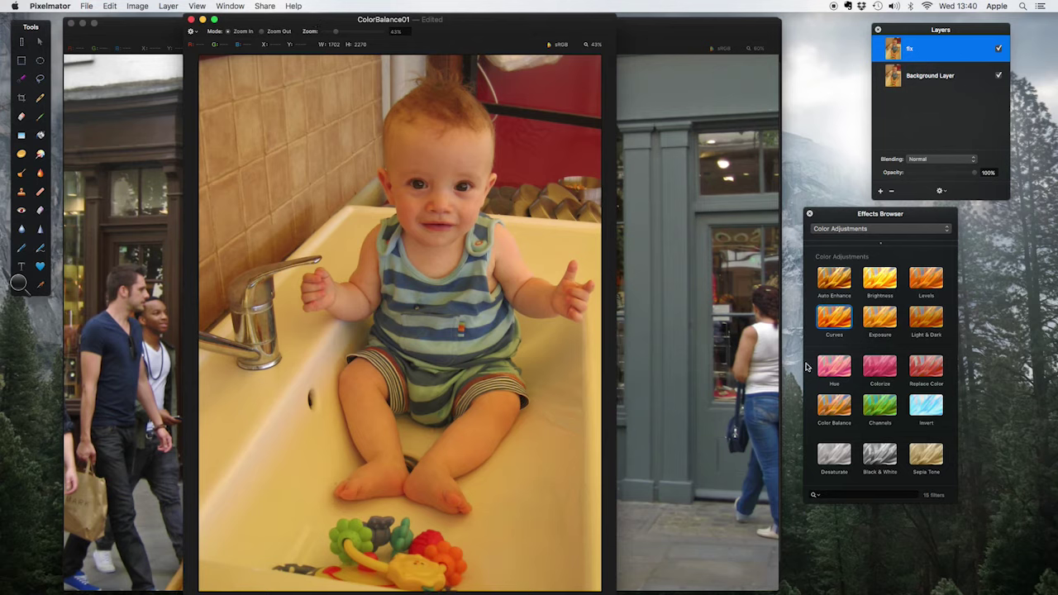
{"action": "left_click_drag", "start_coordinate": [835, 411], "coordinate": [420, 219]}
{"action": "left_click_drag", "start_coordinate": [620, 346], "coordinate": [463, 237]}
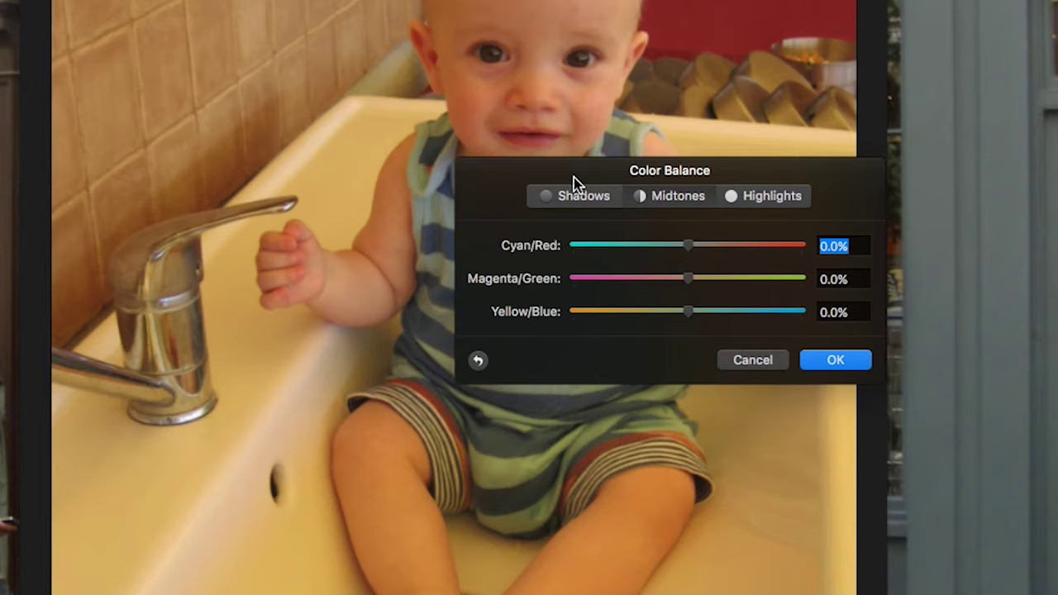
{"action": "left_click_drag", "start_coordinate": [573, 173], "coordinate": [786, 76]}
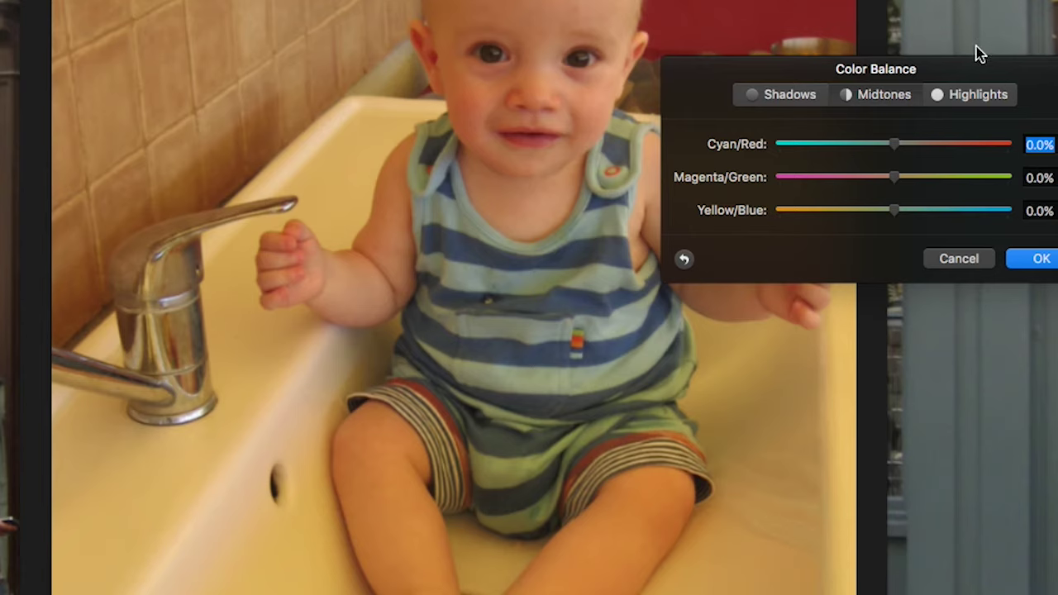
Shift the highlights' color balance to 35.6% on Yellow/Blue and about -12% on Cyan/Red.
{"action": "left_click", "coordinate": [969, 94]}
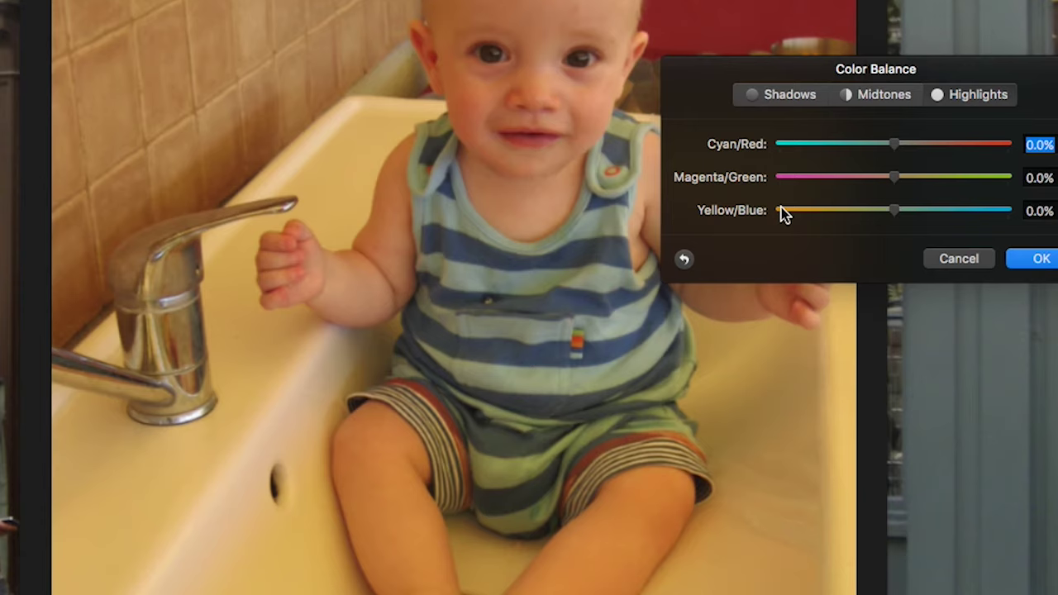
{"action": "left_click", "coordinate": [897, 211]}
{"action": "left_click_drag", "start_coordinate": [899, 213], "coordinate": [938, 212]}
{"action": "left_click_drag", "start_coordinate": [894, 143], "coordinate": [882, 144]}
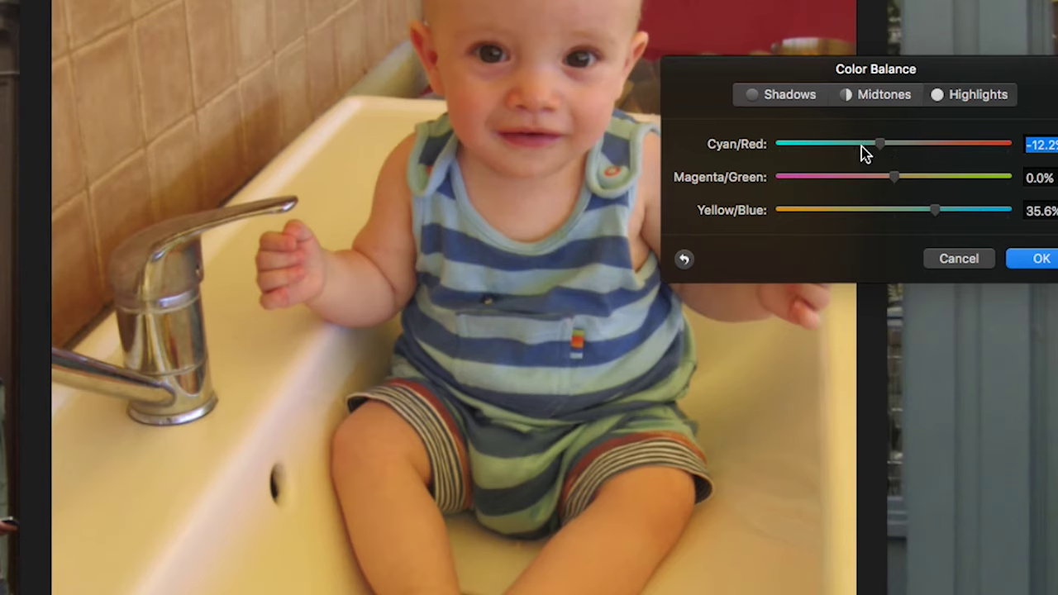
Try stronger highlight shifts of 58.2% Cyan/Red and -80.5% Magenta/Green, and set Yellow/Blue to 17.0%.
{"action": "left_click_drag", "start_coordinate": [878, 146], "coordinate": [958, 147]}
{"action": "left_click_drag", "start_coordinate": [895, 184], "coordinate": [830, 189]}
{"action": "mouse_move", "coordinate": [932, 213]}
{"action": "left_mouse_down"}
{"action": "mouse_move", "coordinate": [962, 215]}
{"action": "mouse_move", "coordinate": [911, 211]}
{"action": "left_mouse_up"}
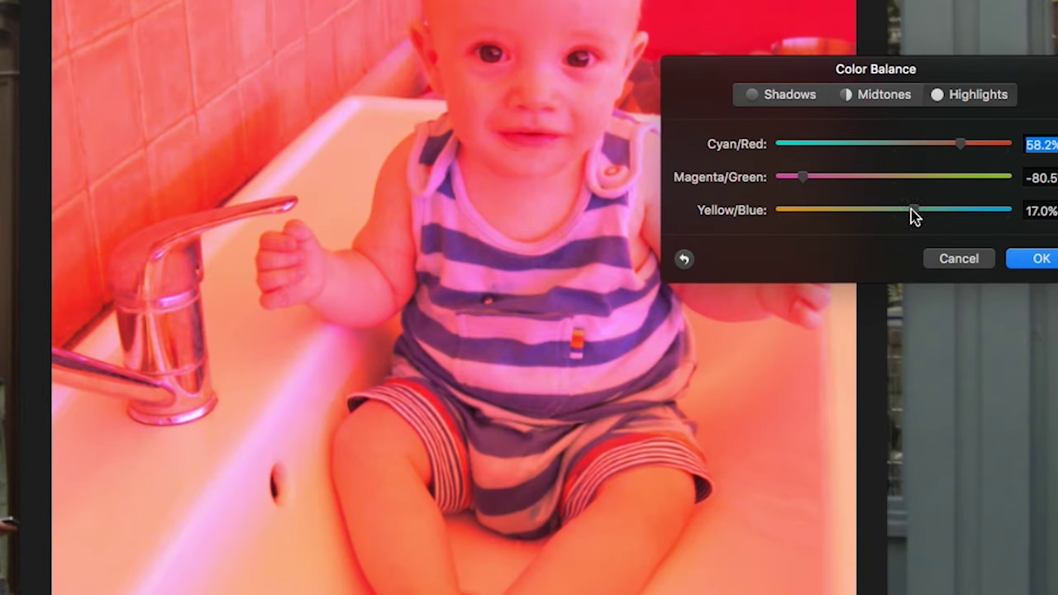
Reset the highlights' Magenta/Green balance to 0% and set Cyan/Red to about -15.4%.
{"action": "double_click", "coordinate": [1054, 180]}
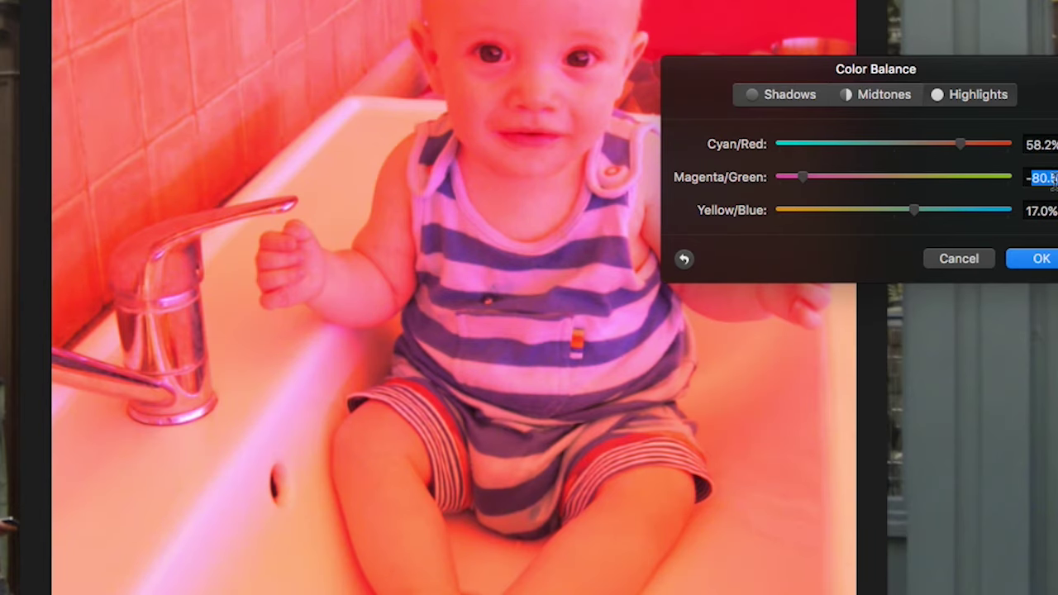
{"action": "type", "text": "0"}
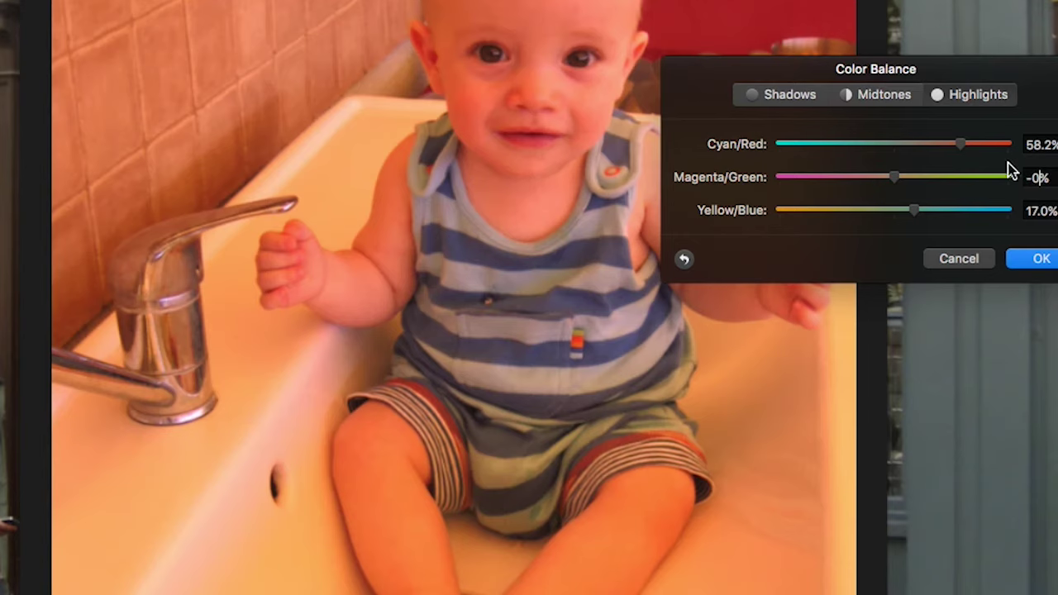
{"action": "left_click_drag", "start_coordinate": [964, 146], "coordinate": [881, 150]}
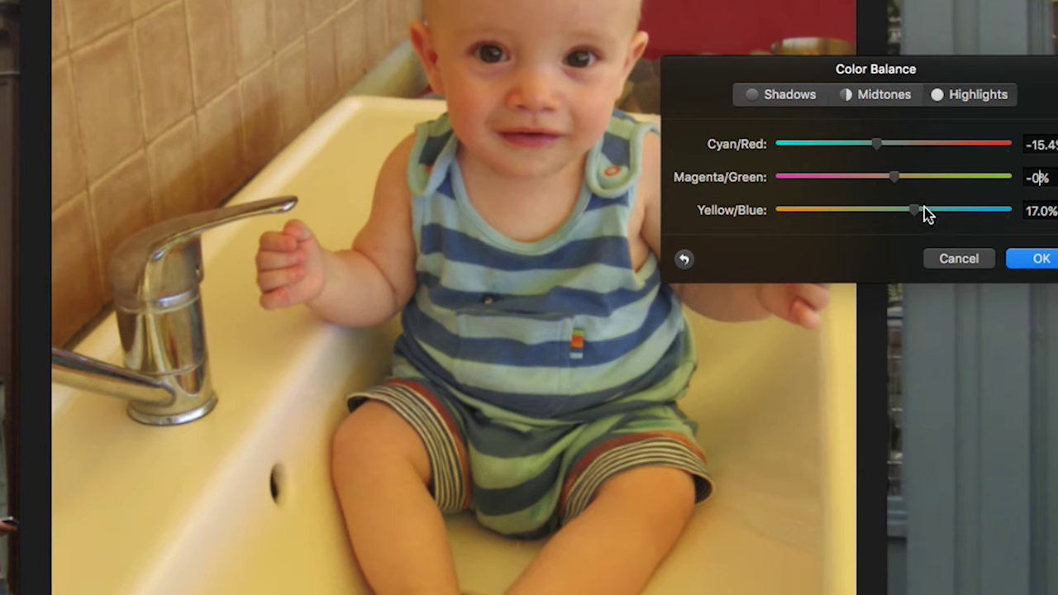
Set the midtones' color balance to -13.3% on Cyan/Red and 16.0% on Yellow/Blue.
{"action": "left_click_drag", "start_coordinate": [917, 212], "coordinate": [911, 214]}
{"action": "left_click", "coordinate": [884, 94]}
{"action": "left_click_drag", "start_coordinate": [895, 145], "coordinate": [883, 151]}
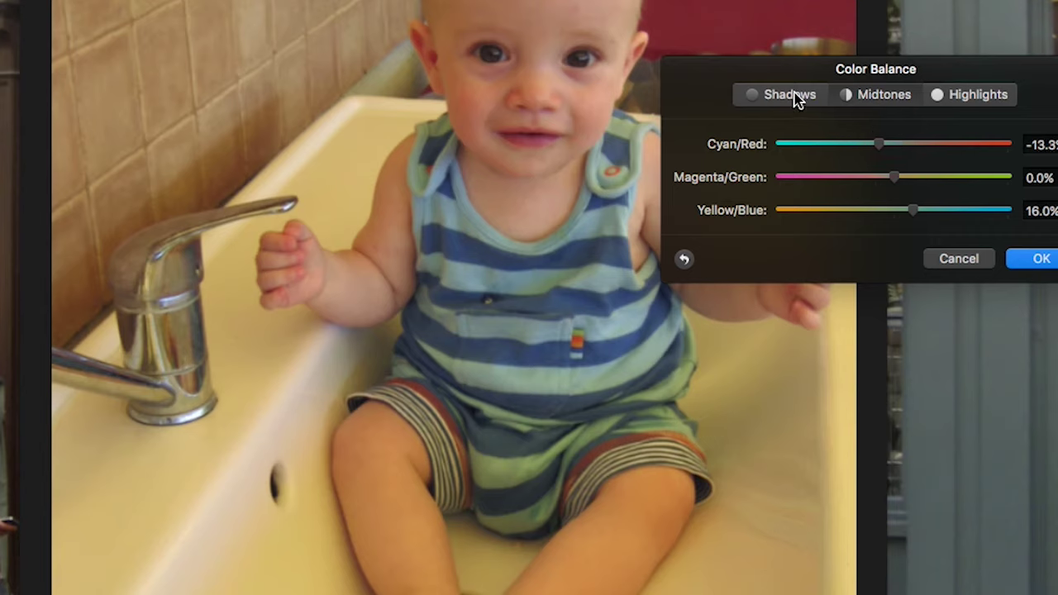
Set the shadows to -10.3% Cyan/Red and 25.2% Yellow/Blue, apply the adjustment, and compare with the original by hiding and showing the fix layer.
{"action": "left_click", "coordinate": [793, 97]}
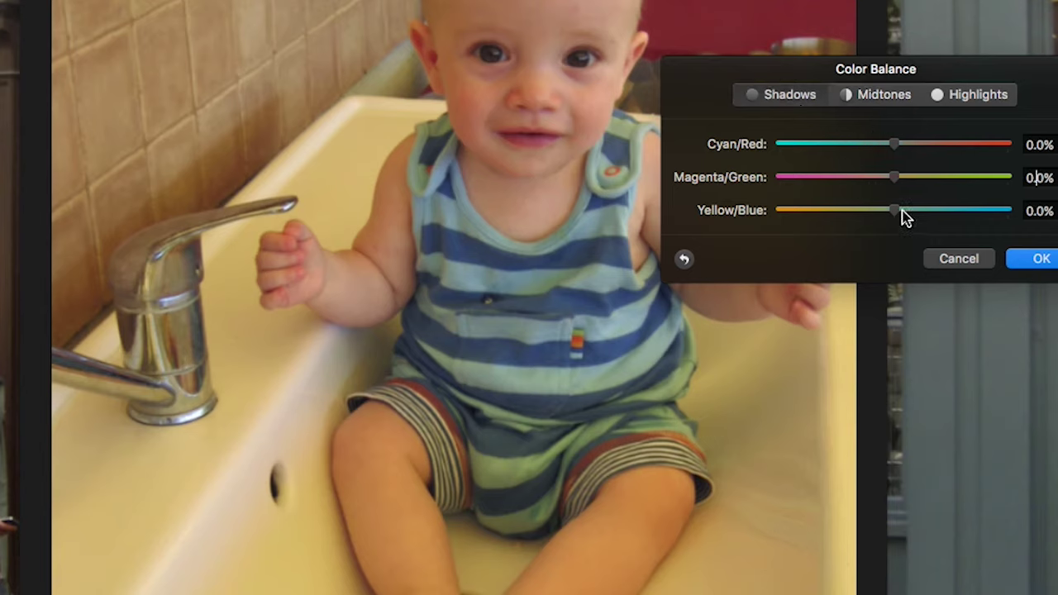
{"action": "left_click_drag", "start_coordinate": [898, 210], "coordinate": [928, 216]}
{"action": "left_click_drag", "start_coordinate": [896, 148], "coordinate": [883, 152]}
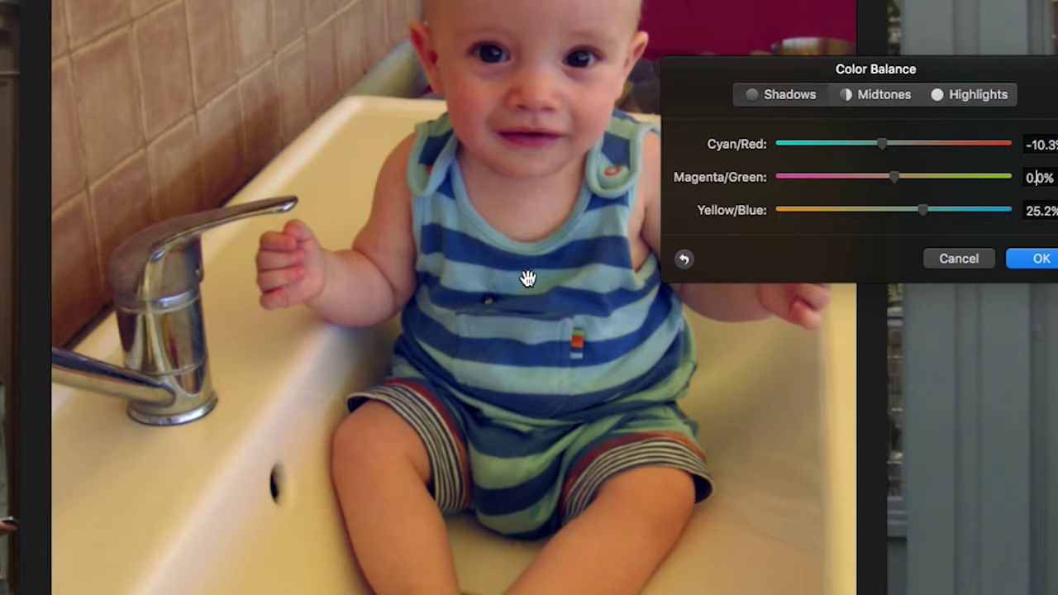
{"action": "left_click", "coordinate": [1043, 261]}
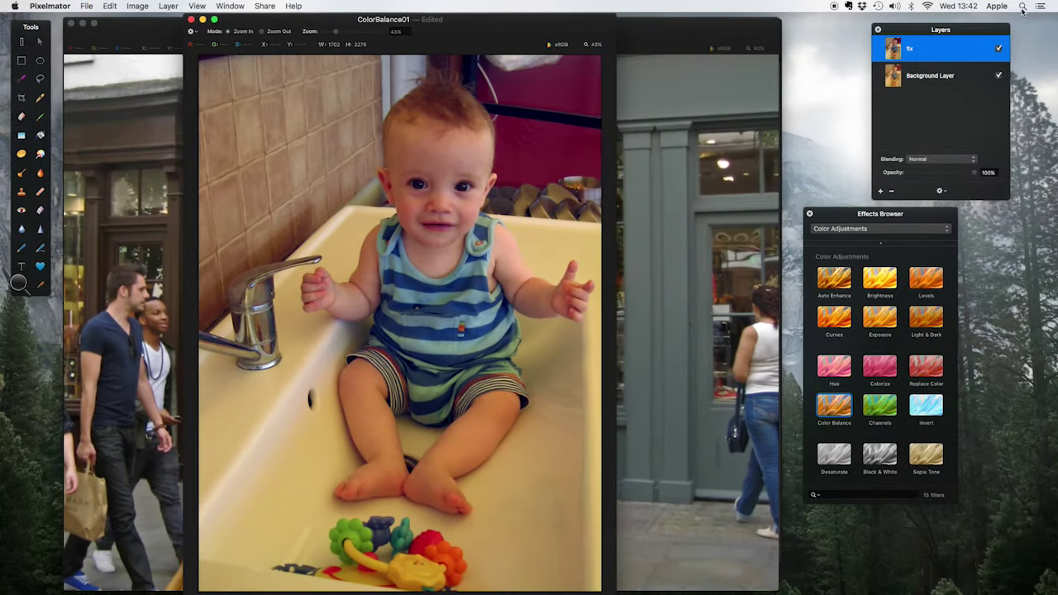
{"action": "left_click", "coordinate": [998, 51]}
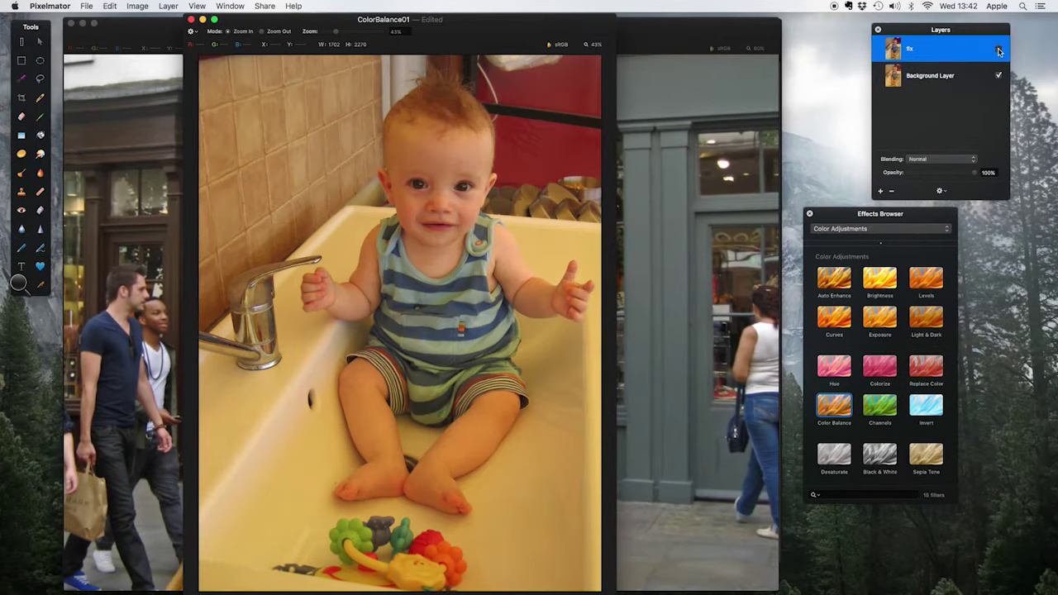
{"action": "left_click", "coordinate": [998, 51]}
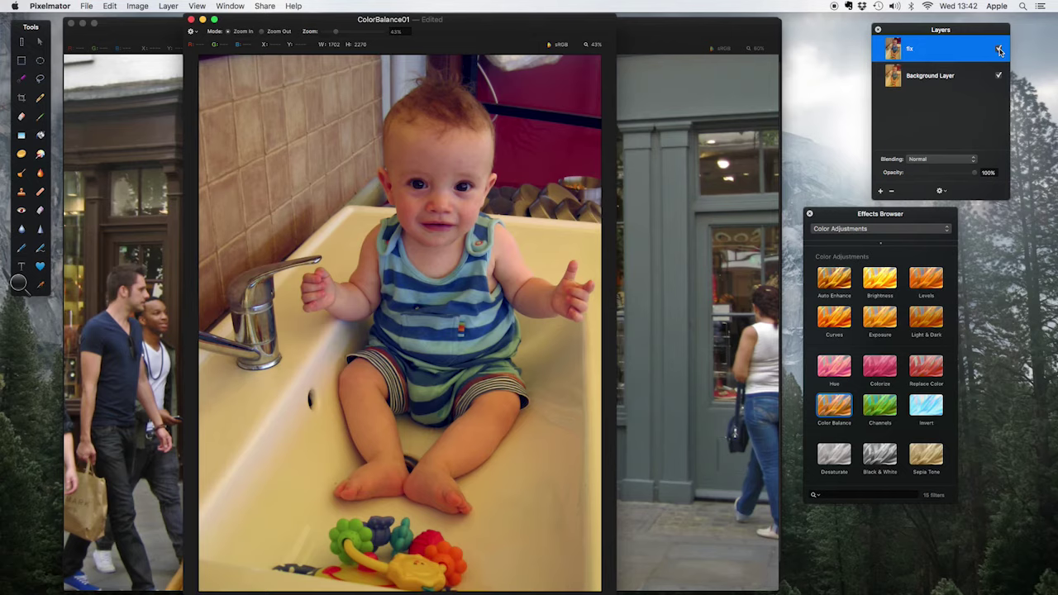
Switch to the SpotColor document and, using Color Balance on its fix layer, set the highlights to 9.9% Cyan/Red and -7.7% Yellow/Blue.
{"action": "left_click", "coordinate": [271, 25]}
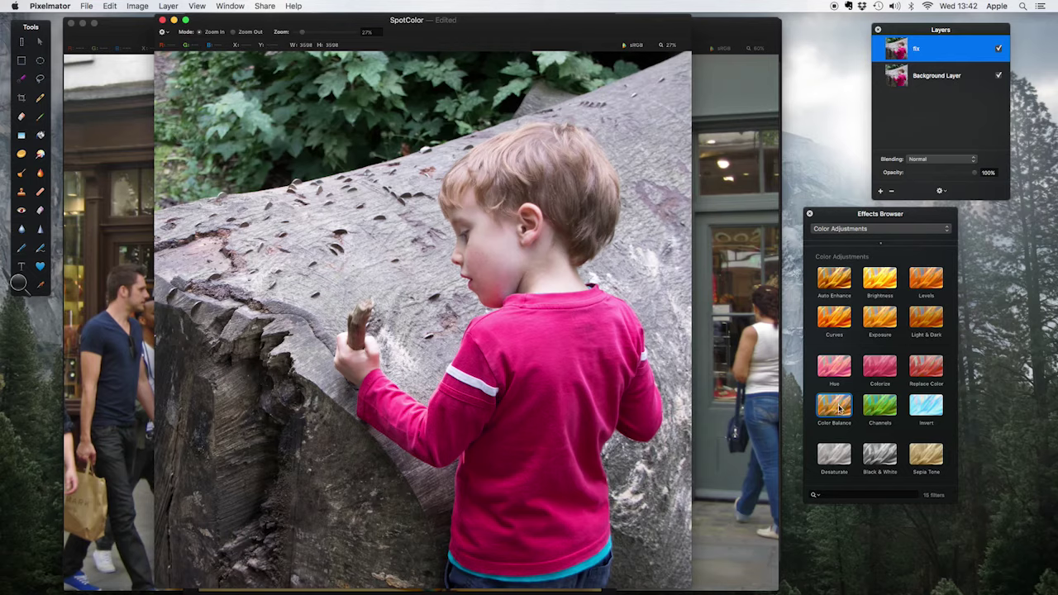
{"action": "left_click_drag", "start_coordinate": [838, 406], "coordinate": [318, 246]}
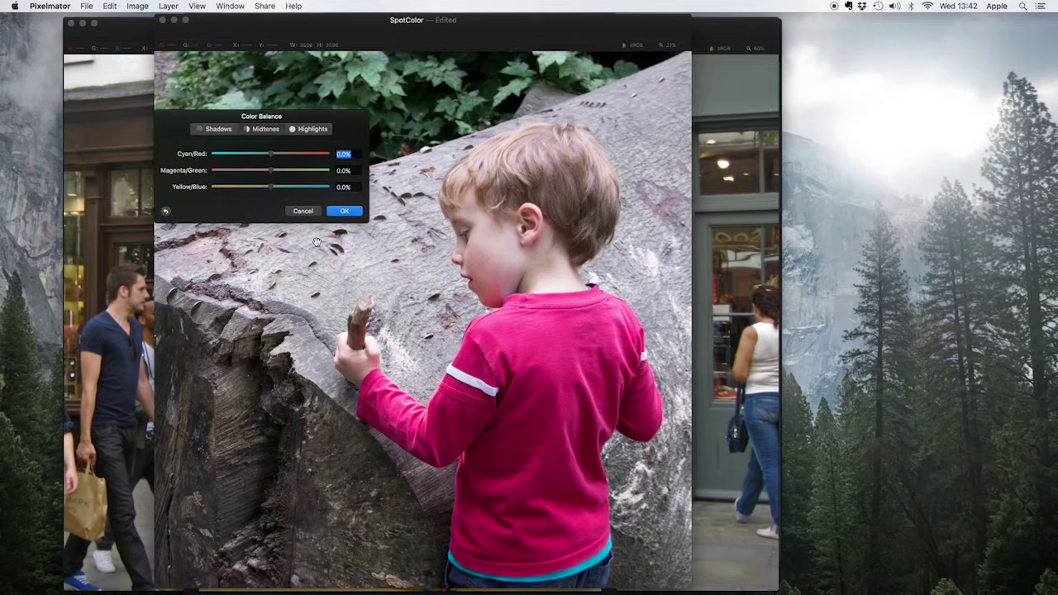
{"action": "left_click_drag", "start_coordinate": [383, 117], "coordinate": [333, 114]}
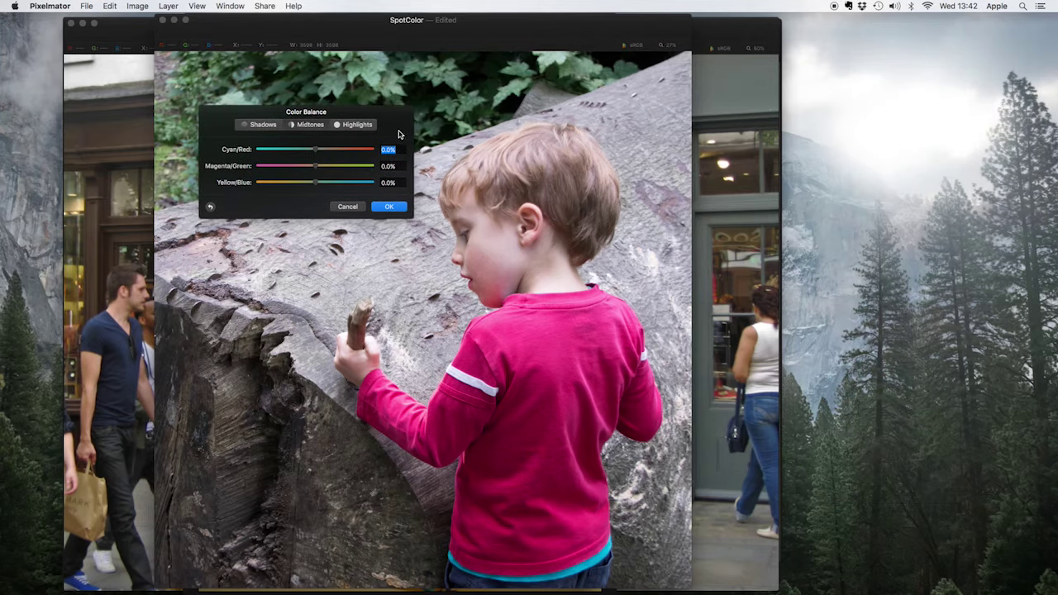
{"action": "left_click", "coordinate": [357, 125]}
{"action": "left_click_drag", "start_coordinate": [315, 186], "coordinate": [311, 187]}
{"action": "left_click_drag", "start_coordinate": [322, 151], "coordinate": [312, 185]}
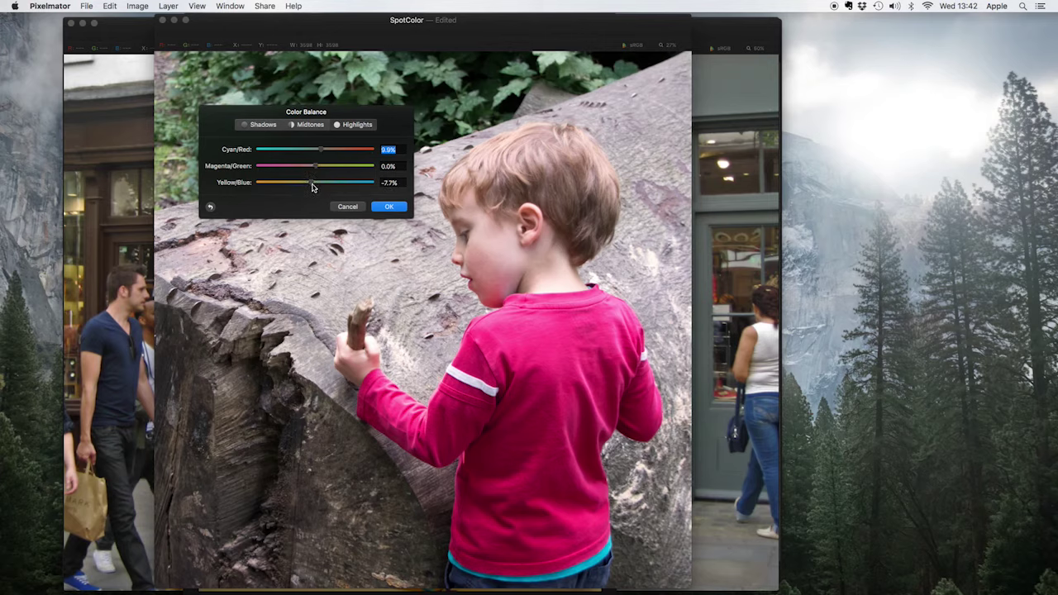
Shift the midtones' Magenta/Green balance slightly towards green.
{"action": "left_click", "coordinate": [309, 125]}
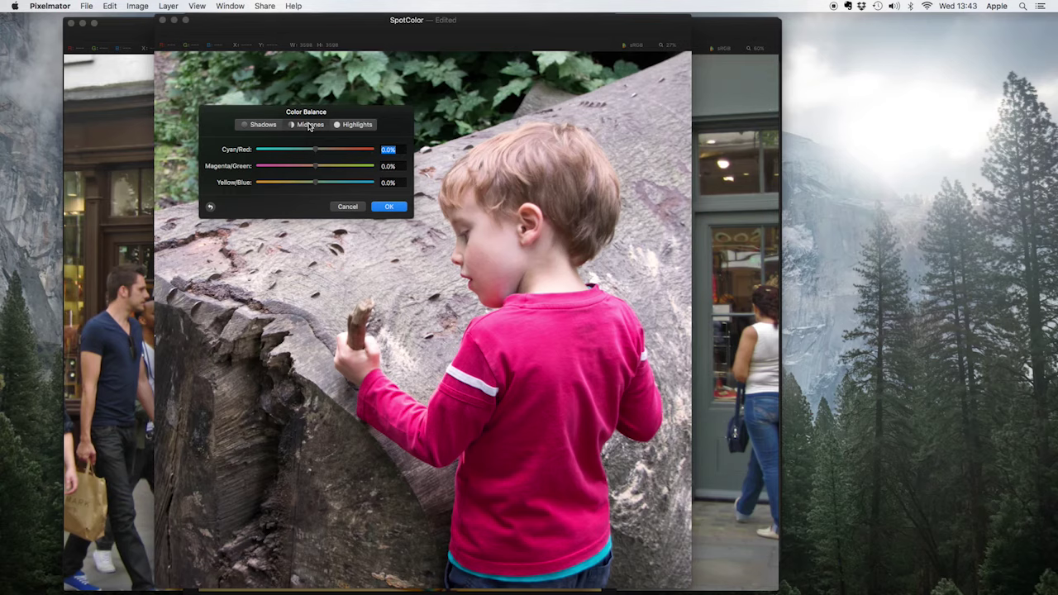
{"action": "left_click", "coordinate": [316, 168]}
{"action": "left_click_drag", "start_coordinate": [316, 167], "coordinate": [324, 170]}
Set the shadows' Yellow/Blue balance to 9.3% and nudge their Cyan/Red balance slightly towards cyan.
{"action": "left_click", "coordinate": [262, 125]}
{"action": "left_click_drag", "start_coordinate": [319, 185], "coordinate": [322, 185]}
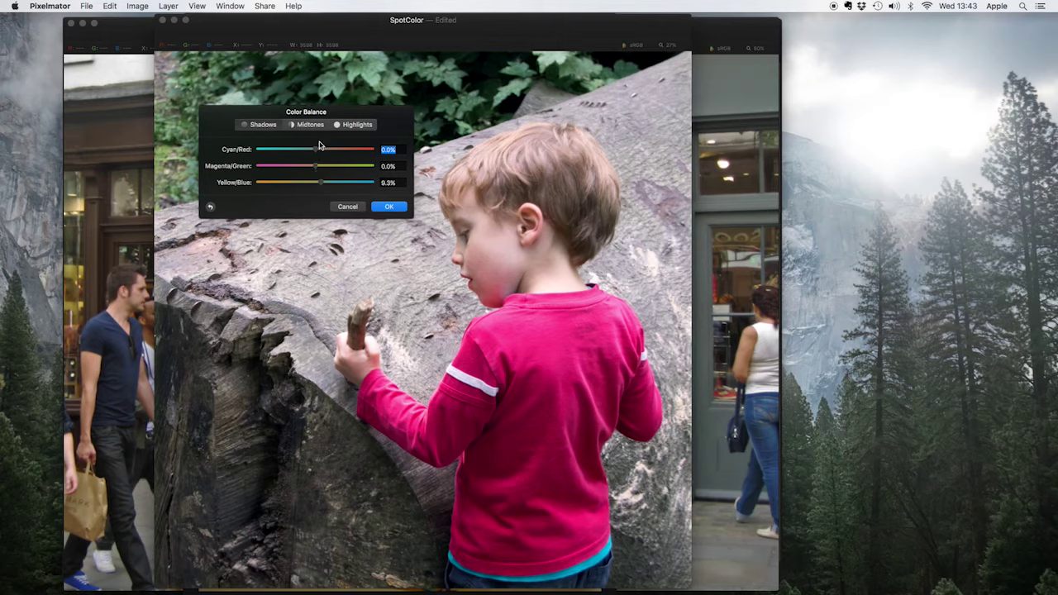
{"action": "left_click_drag", "start_coordinate": [315, 149], "coordinate": [314, 153]}
Fine-tune the highlights' Cyan/Red and Yellow/Blue balance and apply the Color Balance adjustment.
{"action": "left_click", "coordinate": [355, 124]}
{"action": "left_click_drag", "start_coordinate": [321, 150], "coordinate": [309, 182]}
{"action": "left_click", "coordinate": [391, 207]}
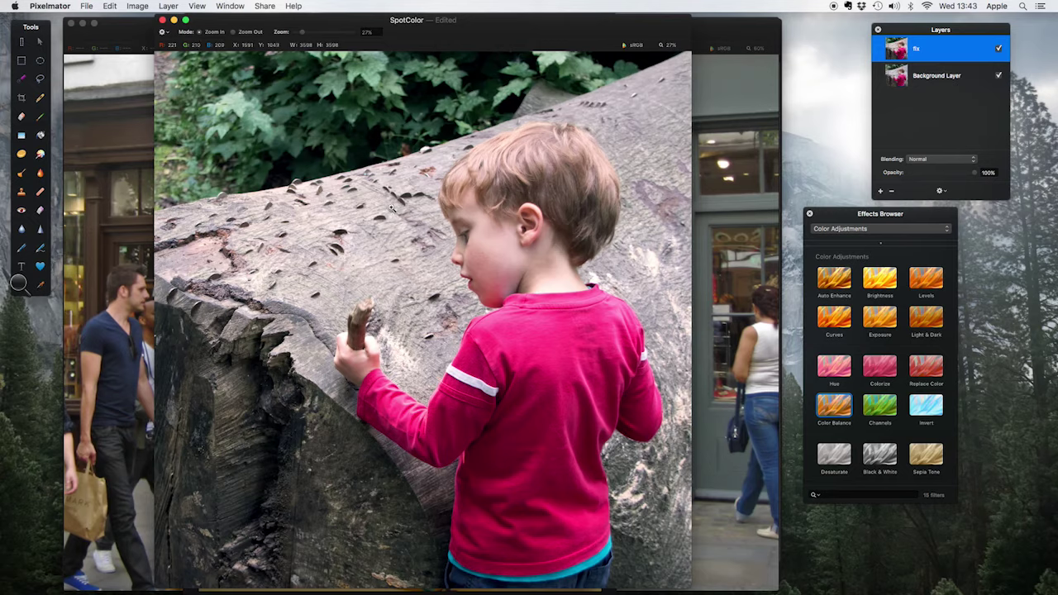
Toggle the fix layer's visibility to compare the correction with the original, and cancel the additional Color Balance adjustment.
{"action": "left_click", "coordinate": [999, 50]}
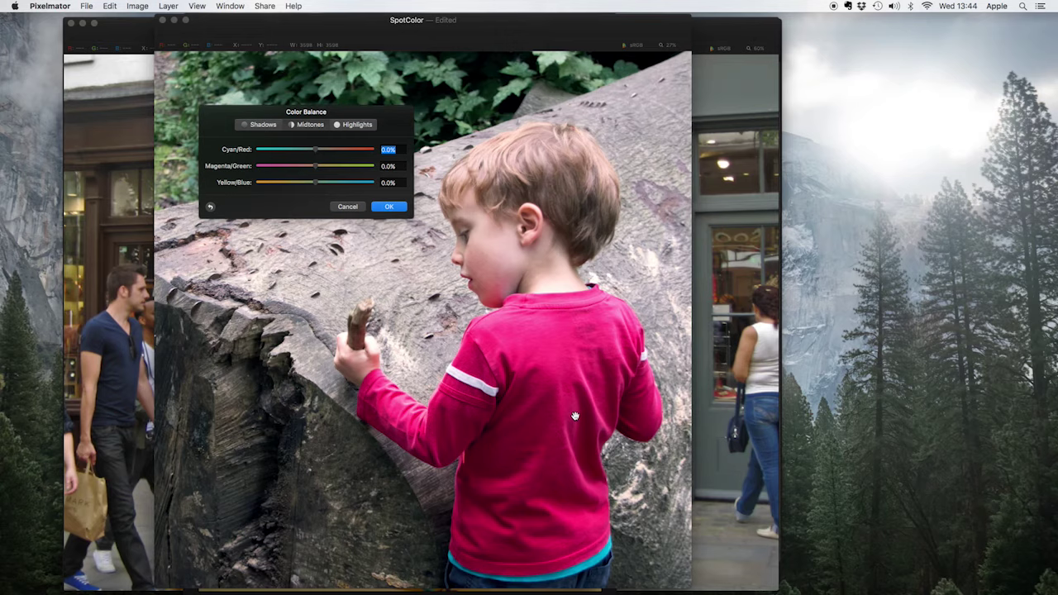
{"action": "left_click", "coordinate": [347, 206]}
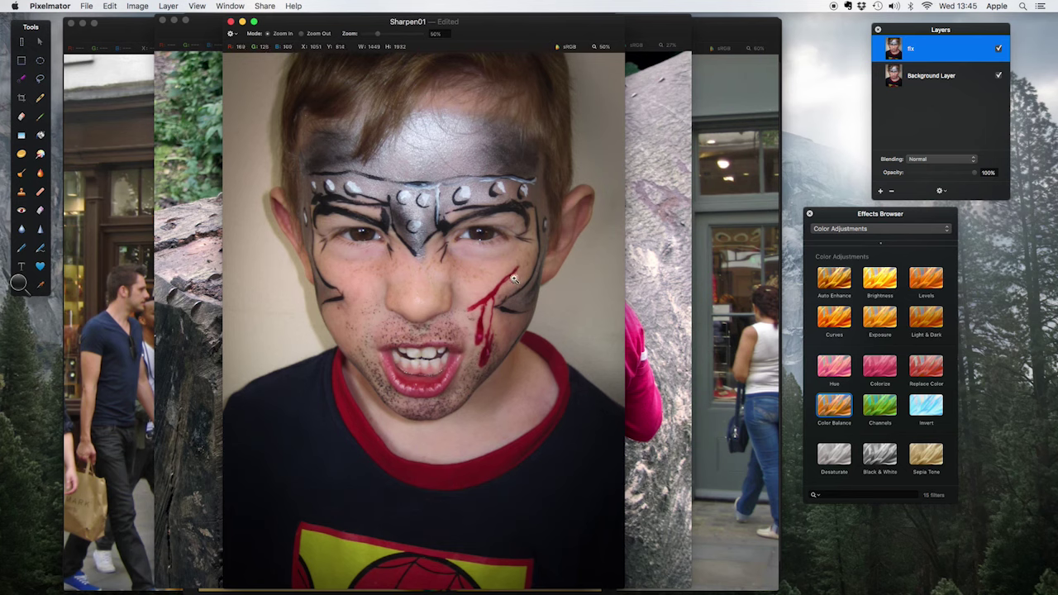
Show the Sharpen effects and apply the Sharpen filter at 19.7% sharpness to the fix layer of Sharpen01.
{"action": "left_click", "coordinate": [866, 228]}
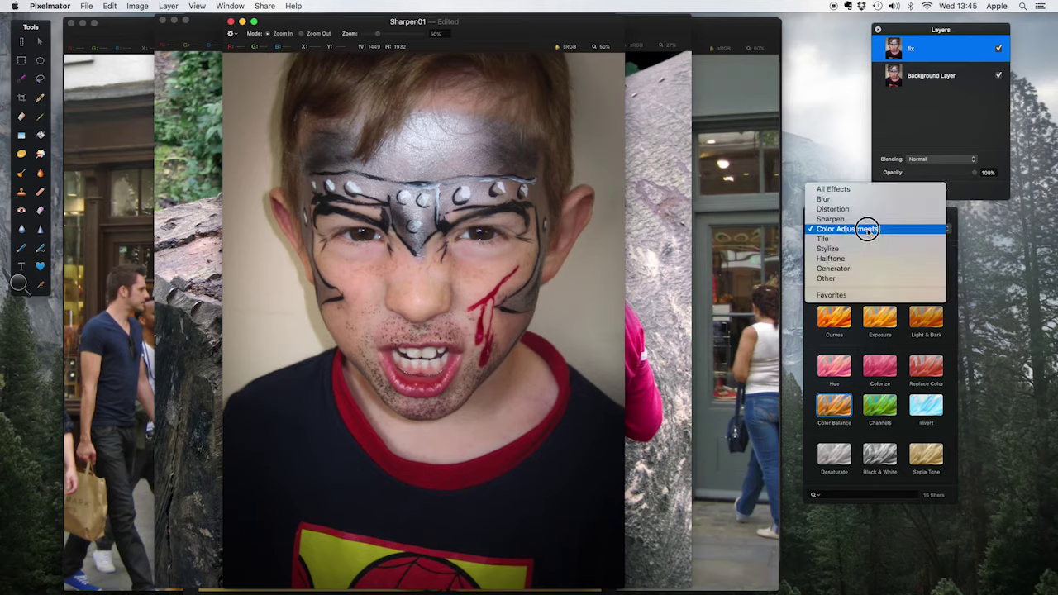
{"action": "left_click", "coordinate": [863, 218]}
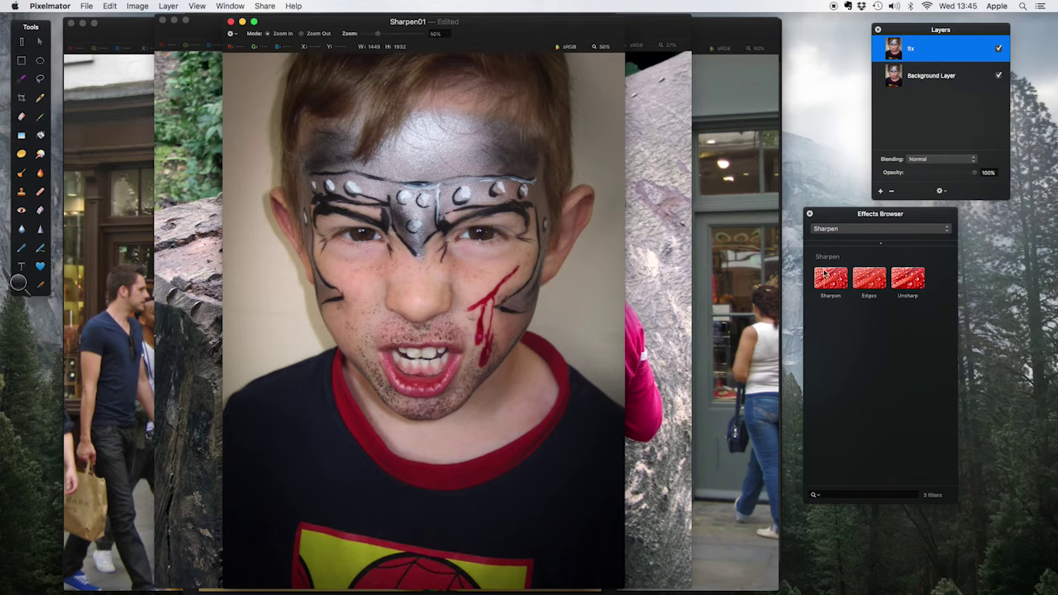
{"action": "left_click_drag", "start_coordinate": [834, 278], "coordinate": [504, 248]}
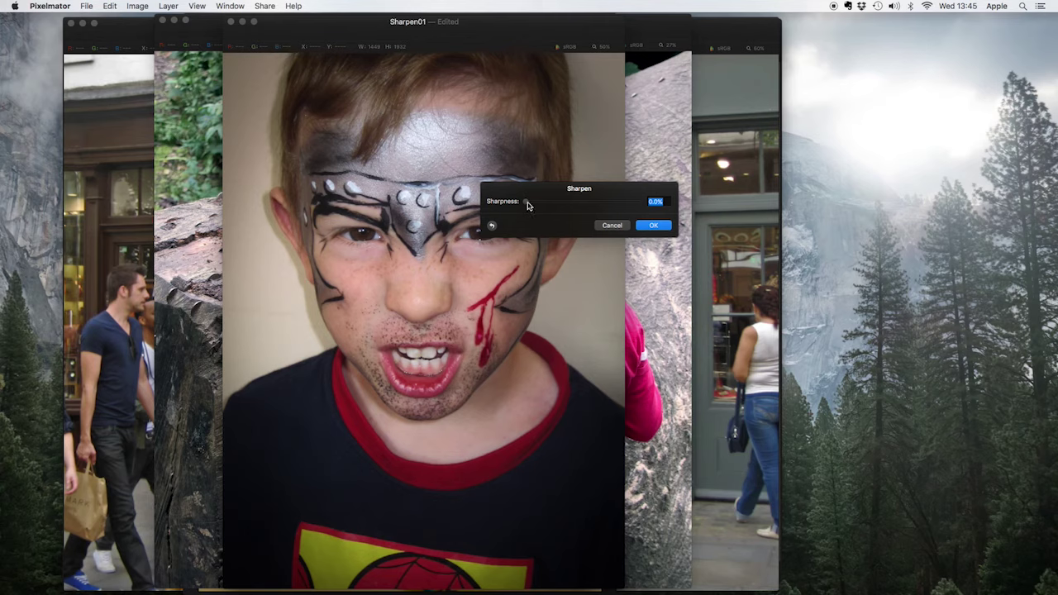
{"action": "left_click", "coordinate": [527, 205]}
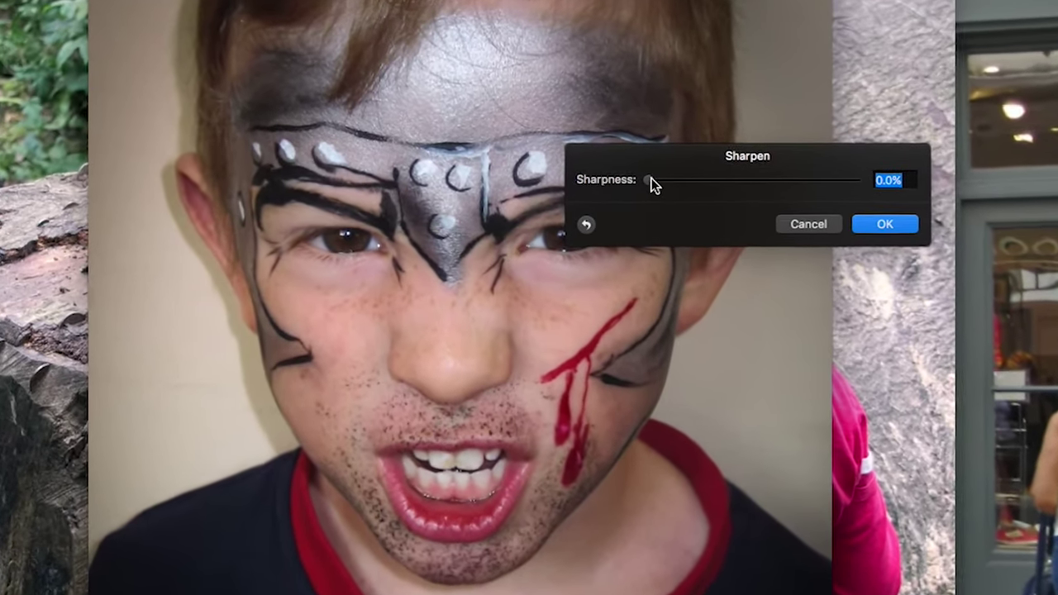
{"action": "left_click_drag", "start_coordinate": [631, 182], "coordinate": [716, 187]}
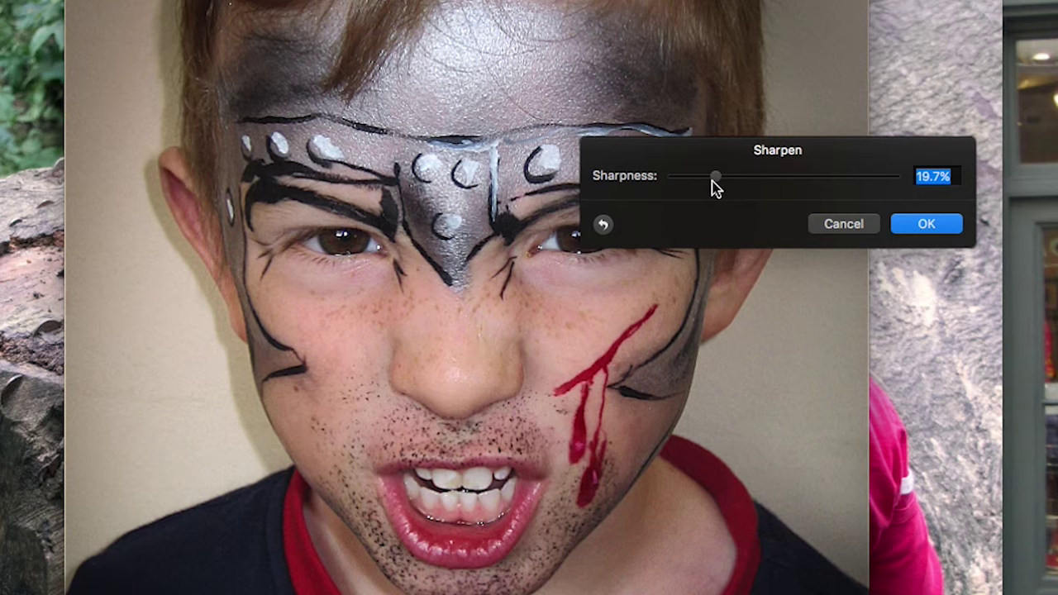
{"action": "left_click", "coordinate": [926, 227]}
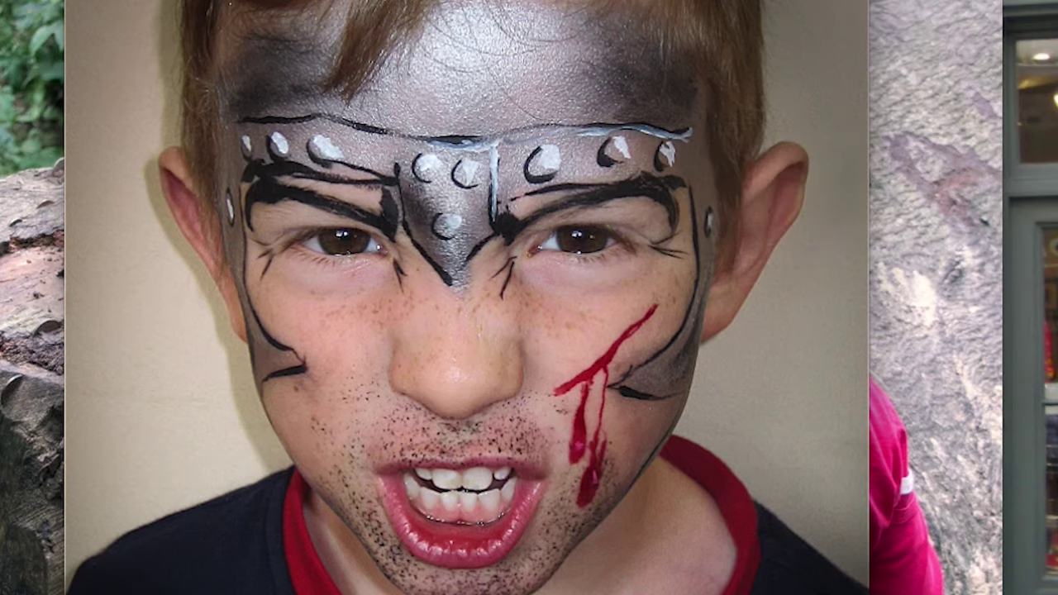